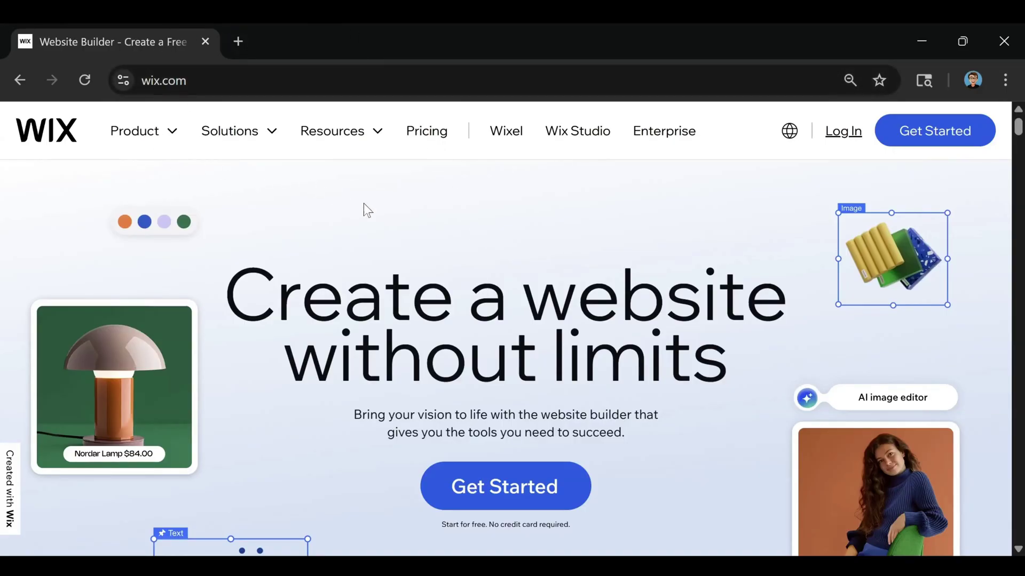
- Open the account sign-up page and look over its registration options
{"action": "left_click", "coordinate": [923, 142]}
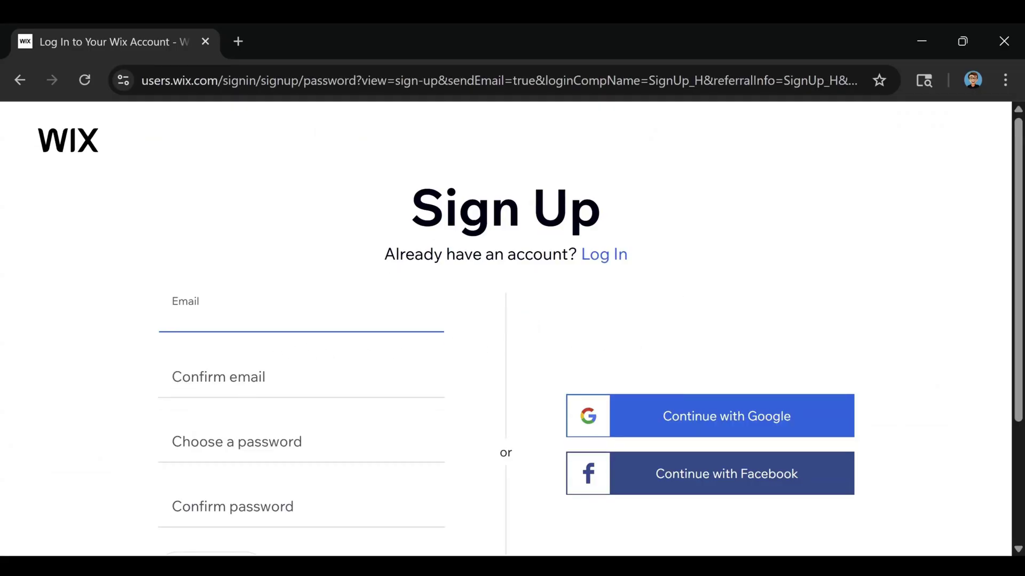
{"action": "scroll", "coordinate": [190, 257], "scroll_direction": "down", "scroll_amount": 2}
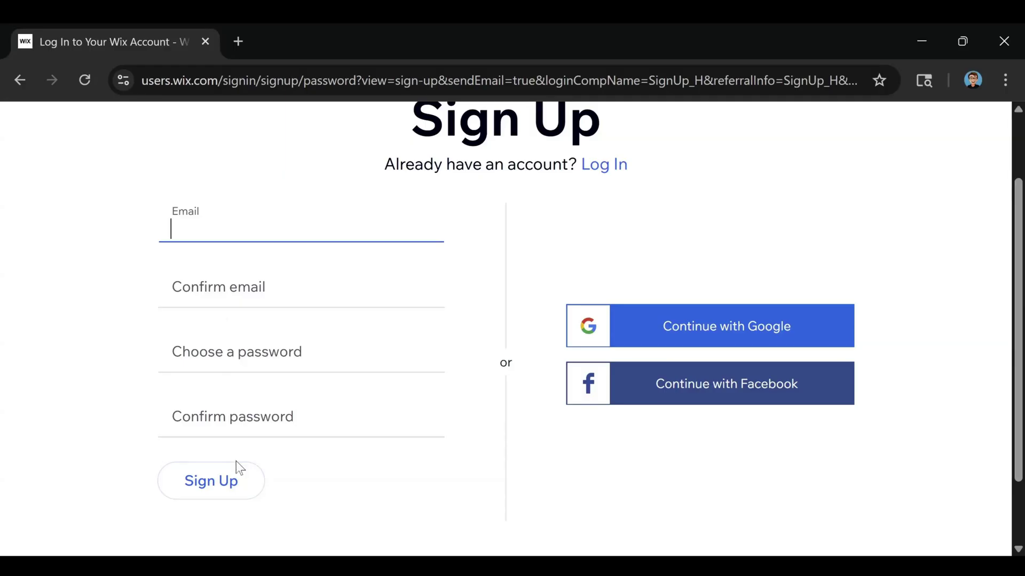
{"action": "scroll", "coordinate": [517, 403], "scroll_direction": "up", "scroll_amount": 2}
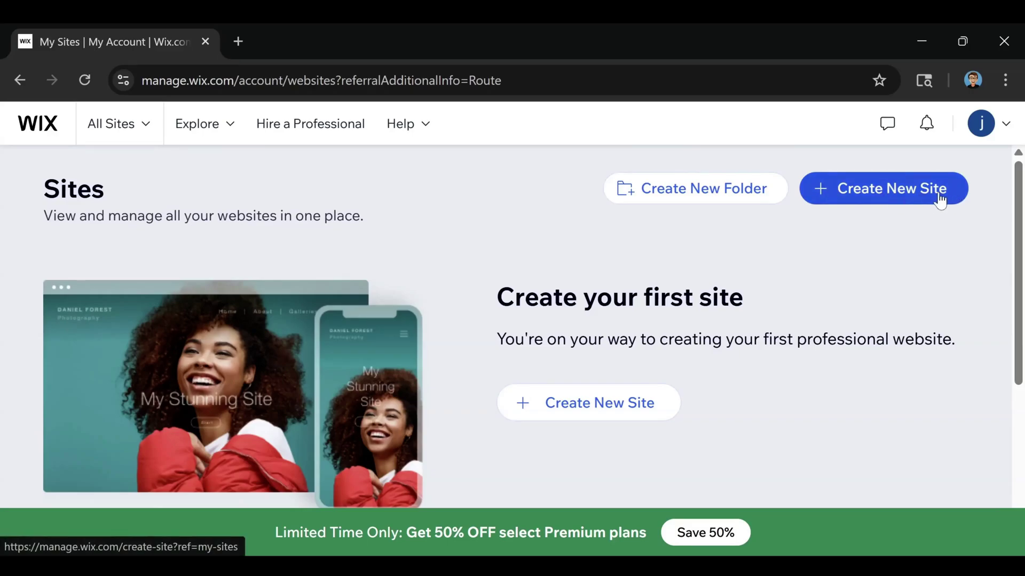
- Start creating a new site and choose to set it up without the AI chat
{"action": "left_click", "coordinate": [854, 197]}
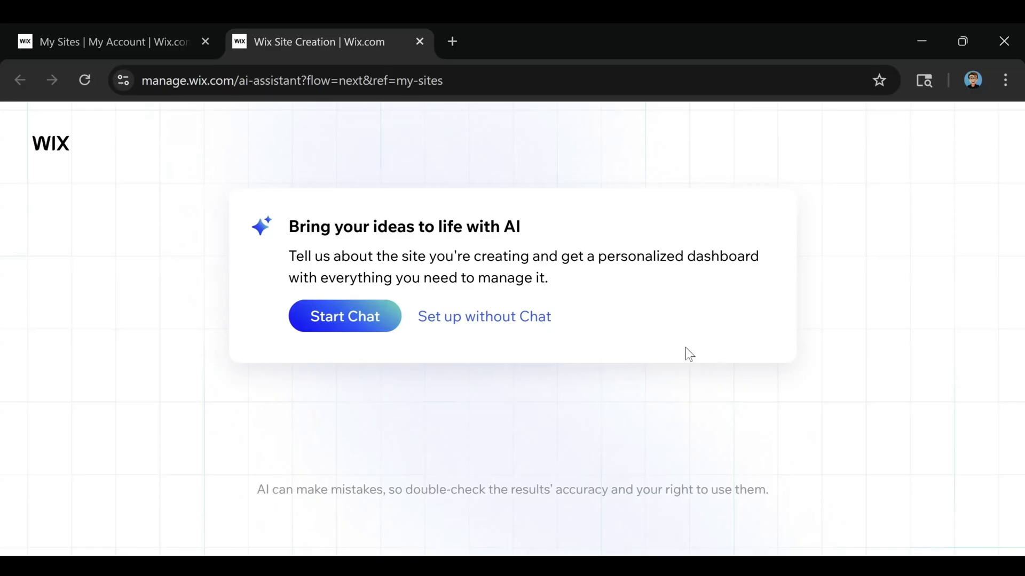
{"action": "left_click", "coordinate": [497, 319]}
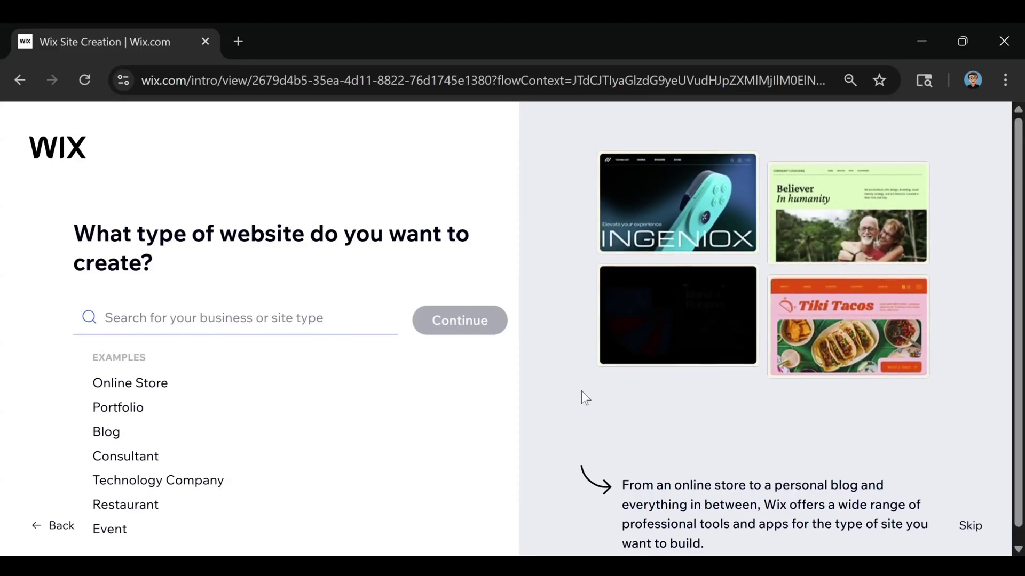
- Choose Artist Portfolio as the type of website from the portfolio suggestions and continue
{"action": "scroll", "coordinate": [168, 369], "scroll_direction": "down", "scroll_amount": 1}
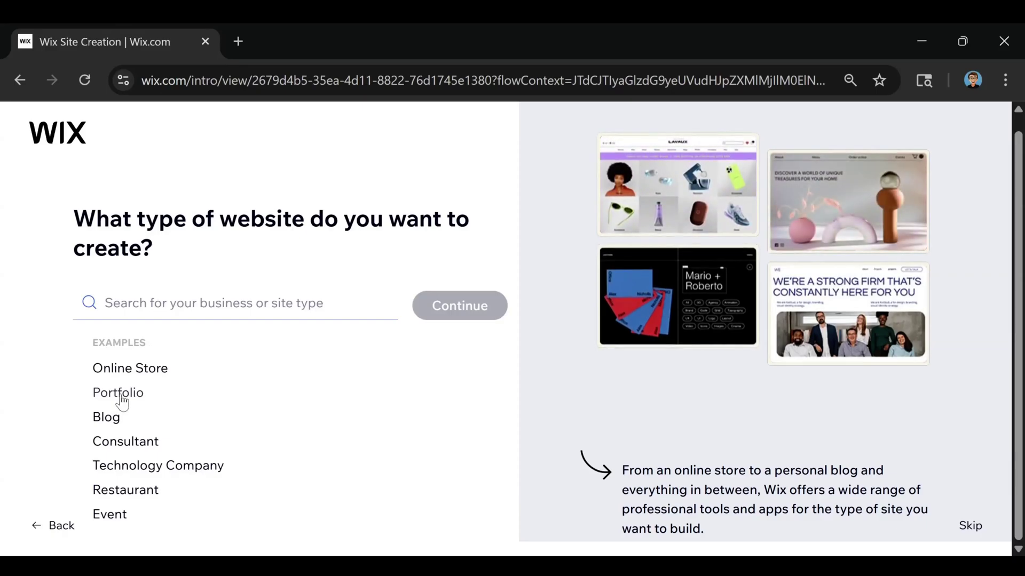
{"action": "left_click", "coordinate": [120, 395]}
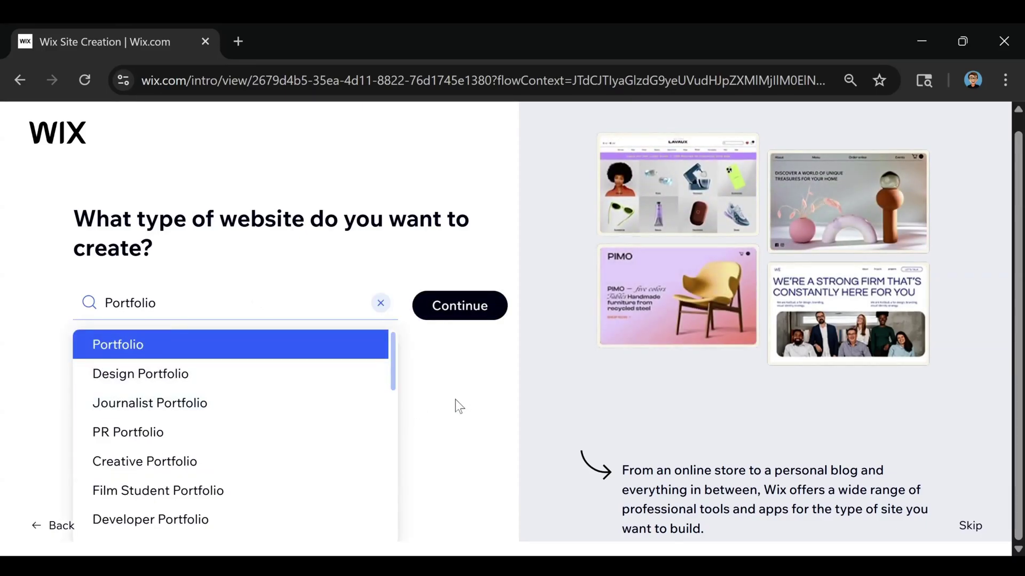
{"action": "scroll", "coordinate": [293, 397], "scroll_direction": "down", "scroll_amount": 3}
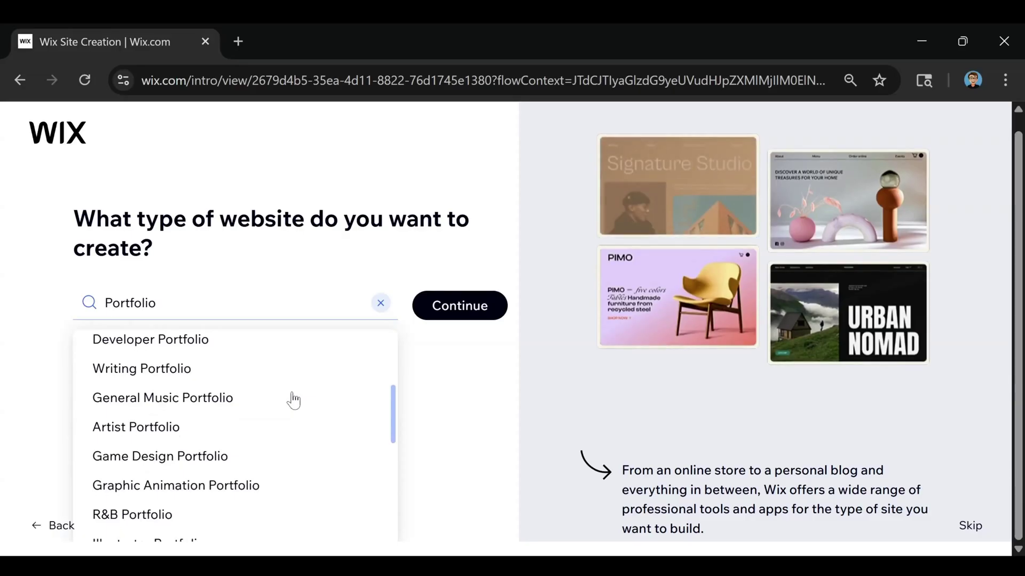
{"action": "scroll", "coordinate": [289, 409], "scroll_direction": "up", "scroll_amount": 3}
{"action": "scroll", "coordinate": [286, 412], "scroll_direction": "down", "scroll_amount": 3}
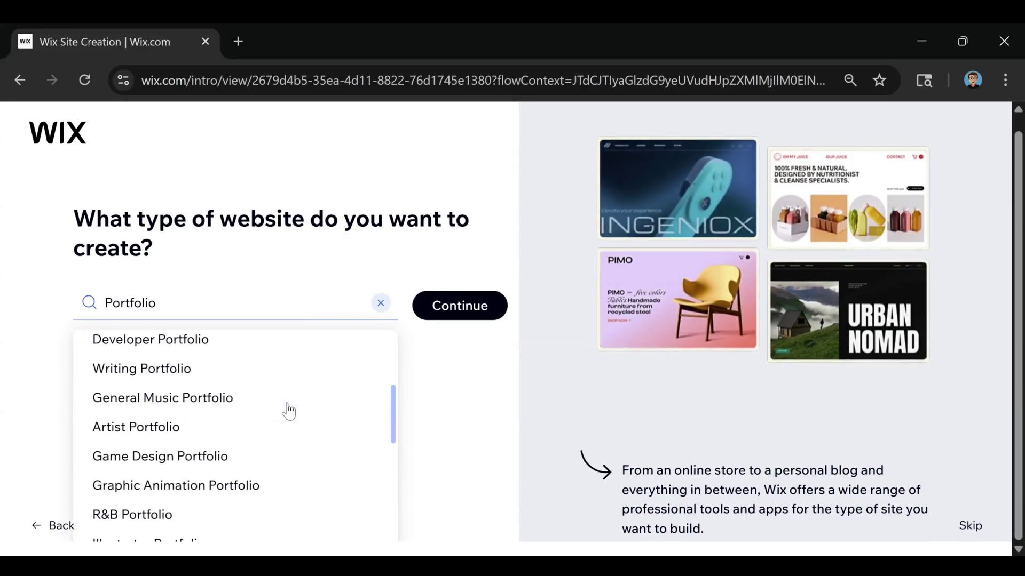
{"action": "left_click", "coordinate": [279, 432]}
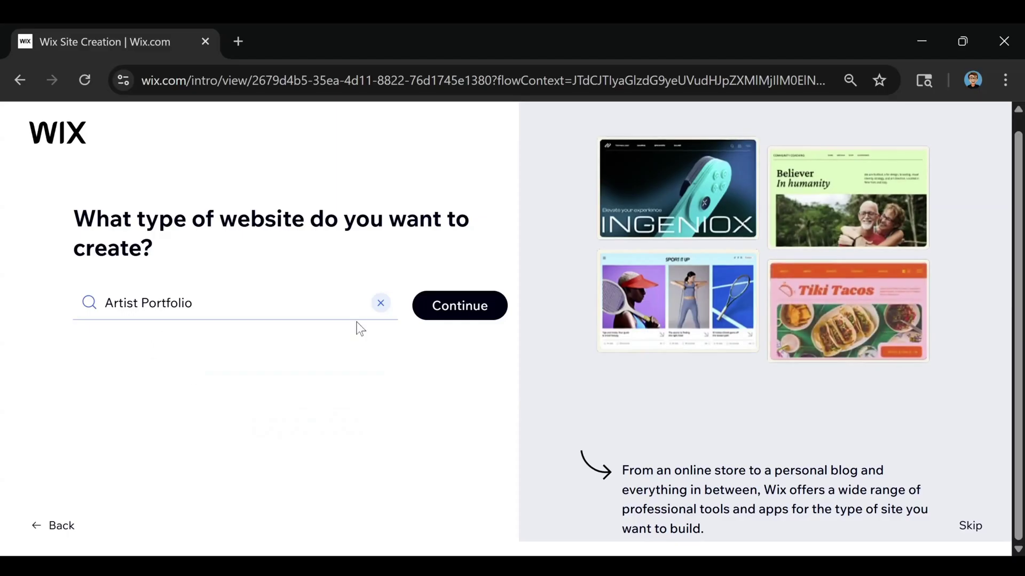
{"action": "left_click", "coordinate": [460, 321]}
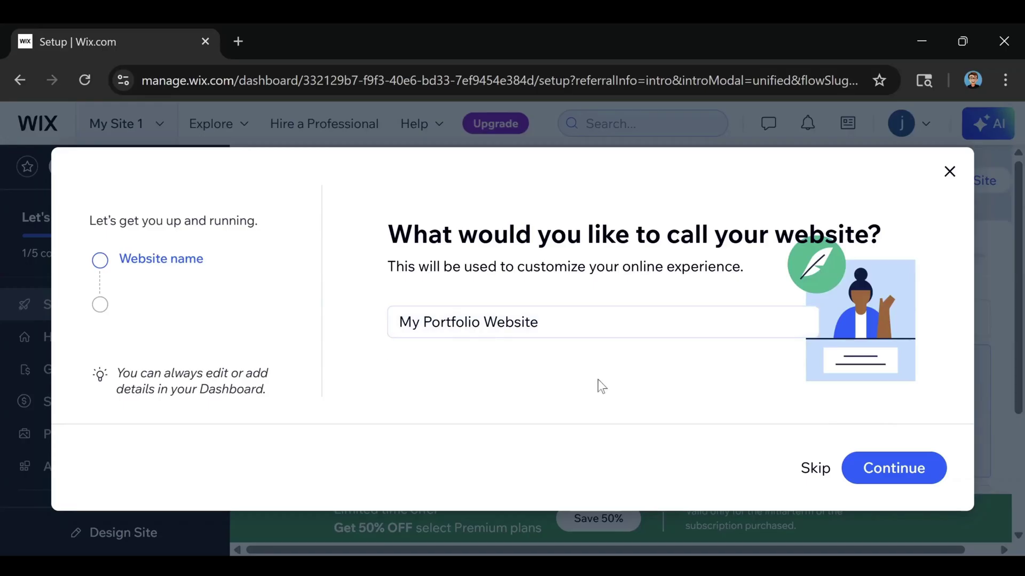
- Name the website My Portfolio Website and finish the setup with only the built-in Portfolio app, continuing to the dashboard
{"action": "left_click", "coordinate": [909, 473]}
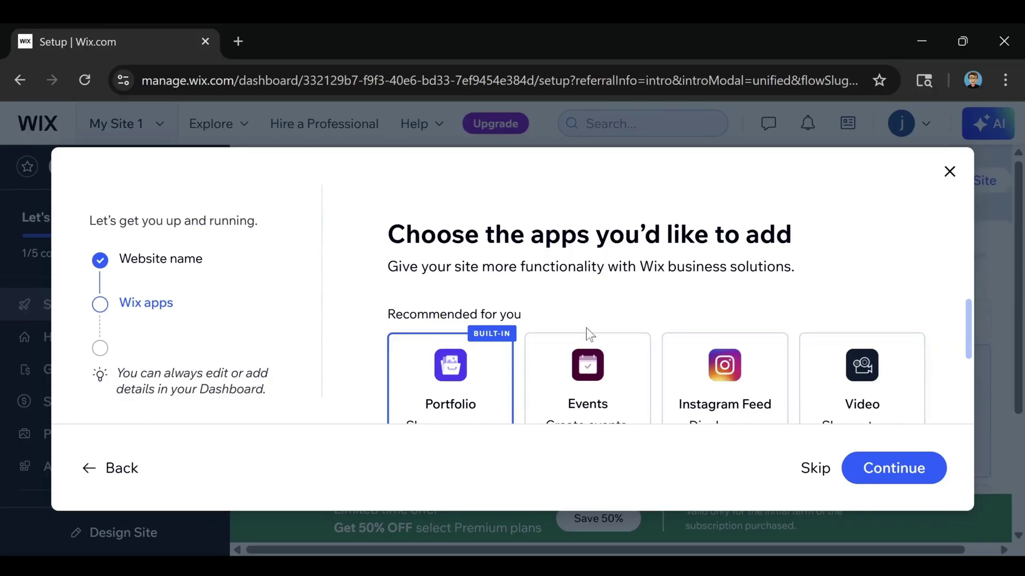
{"action": "scroll", "coordinate": [584, 328], "scroll_direction": "down", "scroll_amount": 2}
{"action": "scroll", "coordinate": [606, 352], "scroll_direction": "down", "scroll_amount": 8}
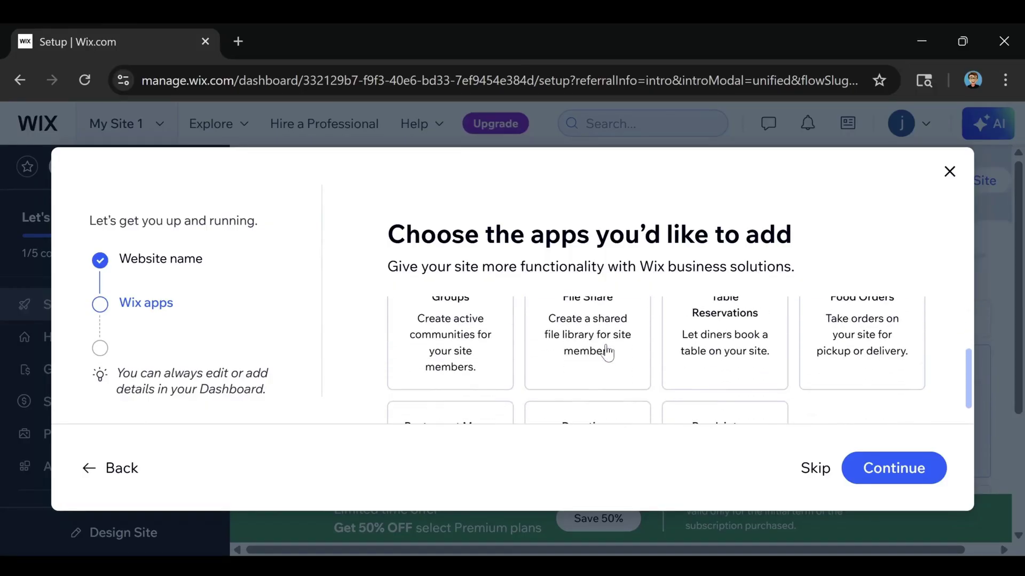
{"action": "scroll", "coordinate": [607, 352], "scroll_direction": "down", "scroll_amount": 1}
{"action": "scroll", "coordinate": [607, 352], "scroll_direction": "up", "scroll_amount": 1}
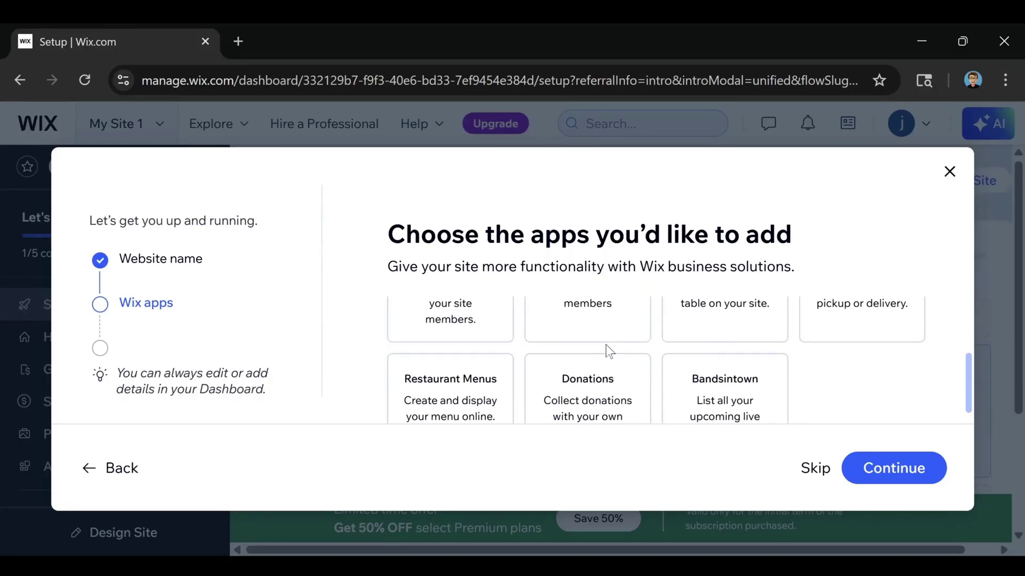
{"action": "scroll", "coordinate": [607, 352], "scroll_direction": "up", "scroll_amount": 3}
{"action": "scroll", "coordinate": [607, 352], "scroll_direction": "up", "scroll_amount": 5}
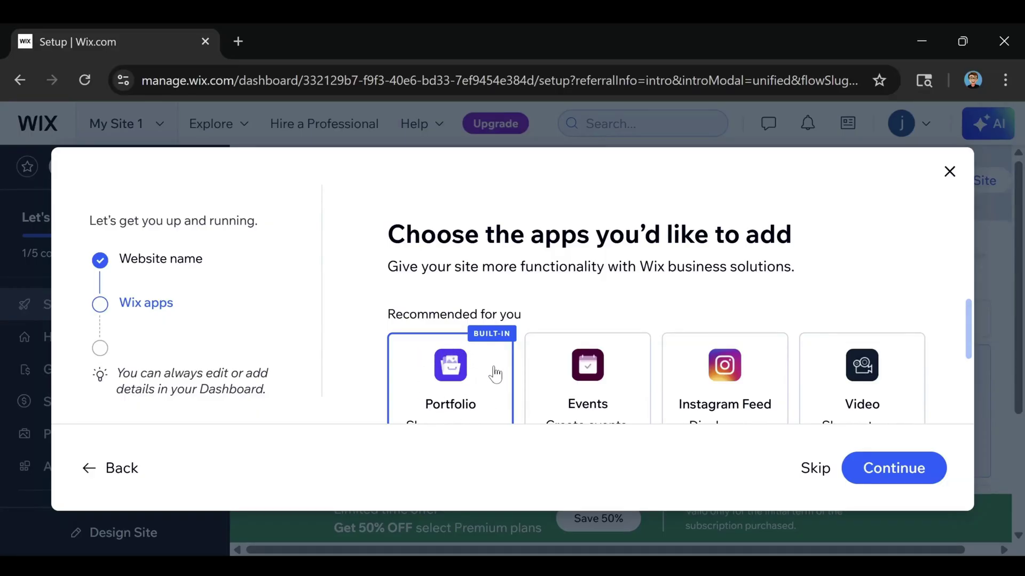
{"action": "left_click", "coordinate": [895, 475]}
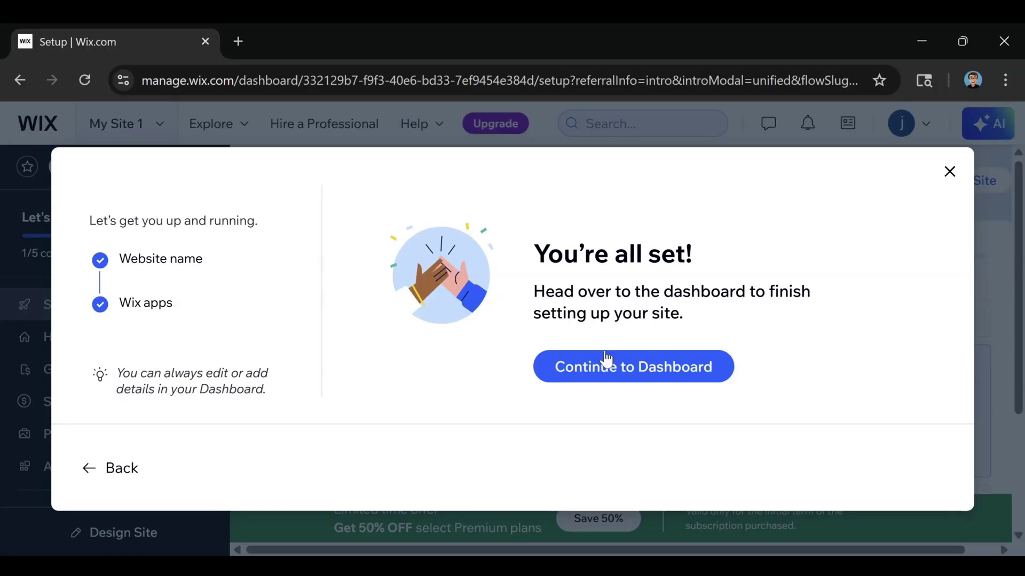
{"action": "left_click", "coordinate": [631, 379]}
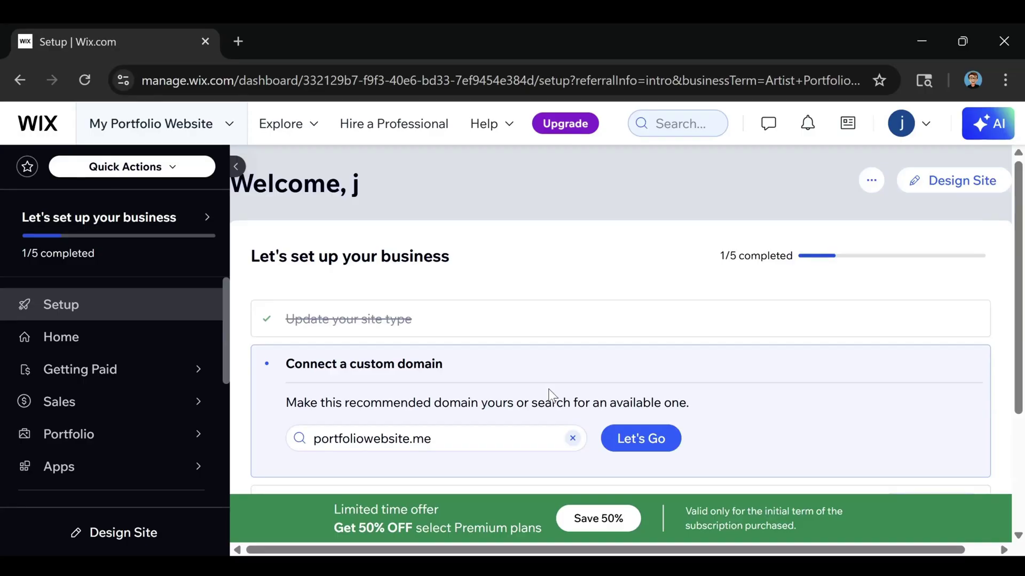
- Start the website design task from the business setup checklist and choose to customize a template
{"action": "scroll", "coordinate": [534, 368], "scroll_direction": "down", "scroll_amount": 3}
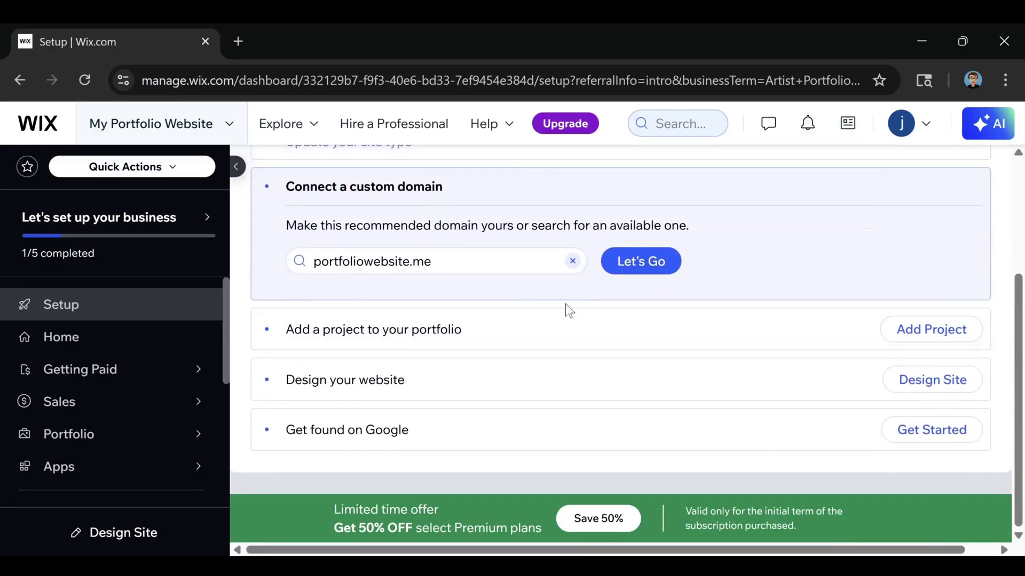
{"action": "left_click", "coordinate": [376, 380]}
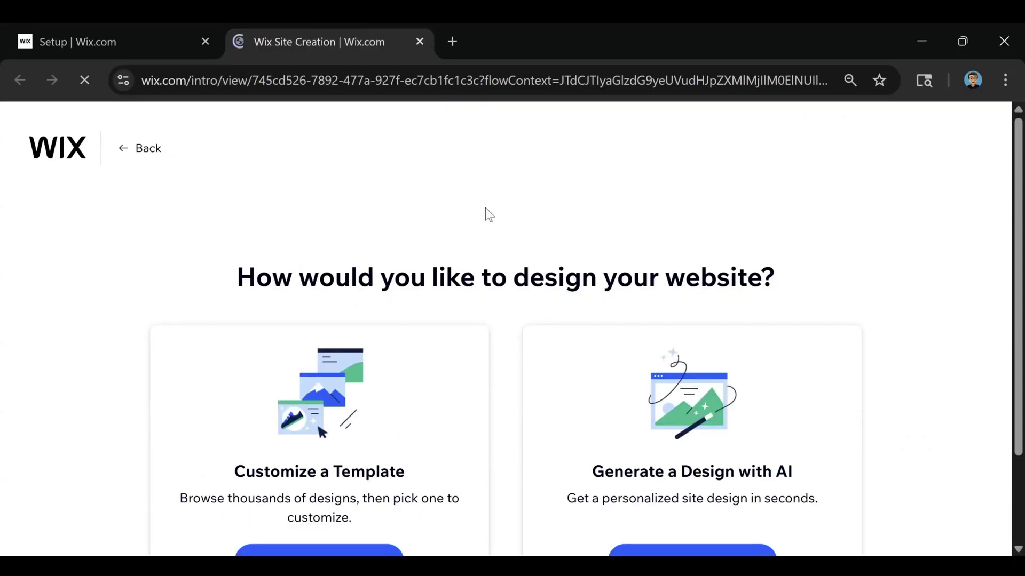
{"action": "scroll", "coordinate": [485, 207], "scroll_direction": "down", "scroll_amount": 2}
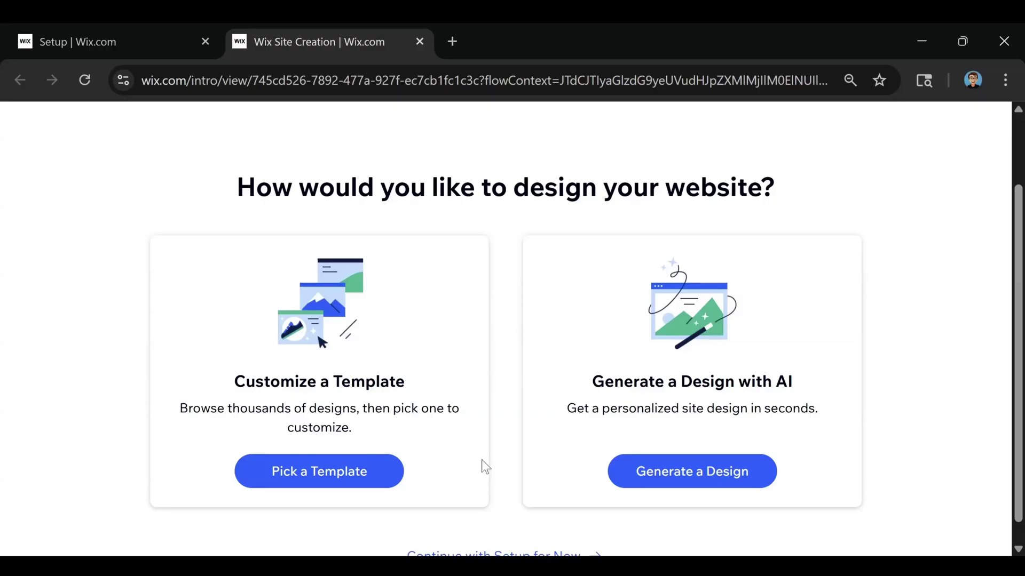
{"action": "left_click", "coordinate": [328, 477]}
- Examine the template categories, collections and the designs offered for Artist Portfolio
{"action": "scroll", "coordinate": [496, 356], "scroll_direction": "down", "scroll_amount": 2}
{"action": "scroll", "coordinate": [496, 357], "scroll_direction": "down", "scroll_amount": 3}
{"action": "scroll", "coordinate": [536, 431], "scroll_direction": "up", "scroll_amount": 4}
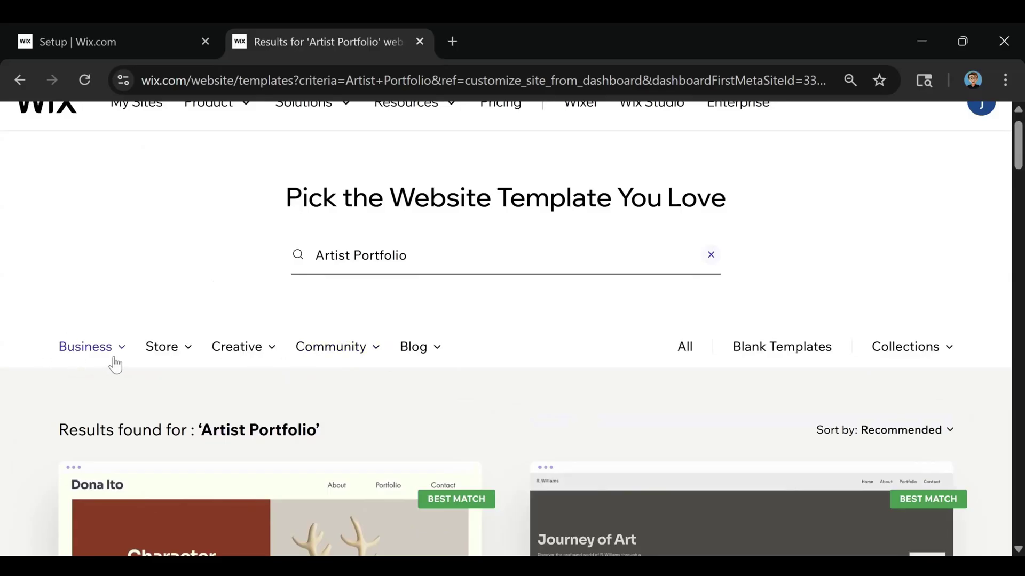
{"action": "mouse_move", "coordinate": [347, 343]}
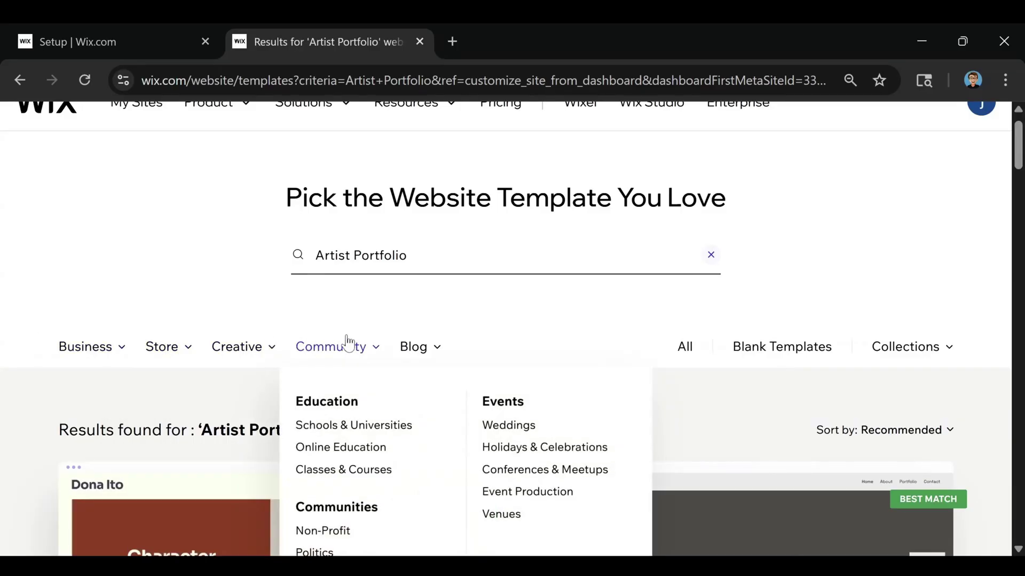
{"action": "mouse_move", "coordinate": [417, 358]}
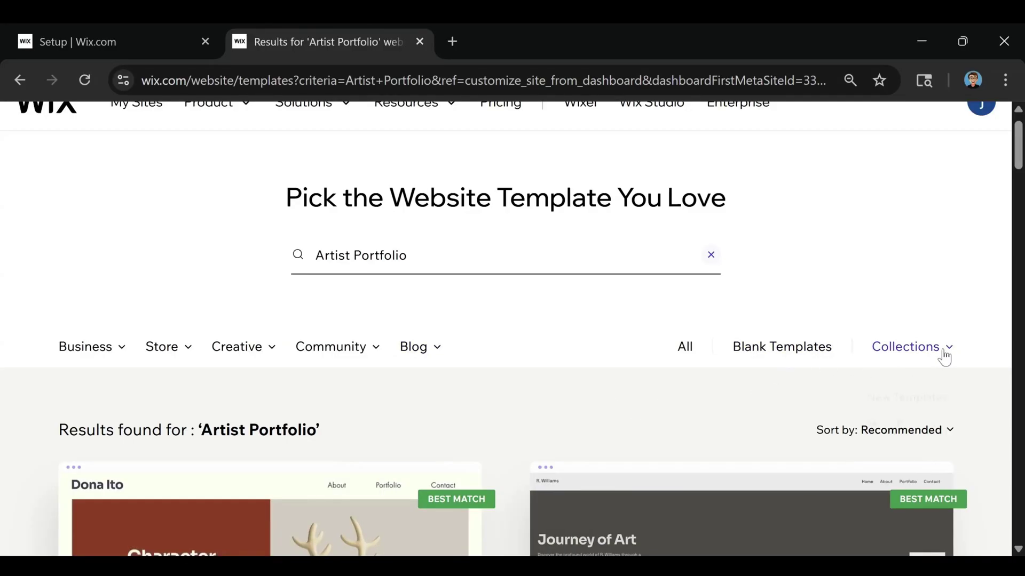
{"action": "mouse_move", "coordinate": [943, 356]}
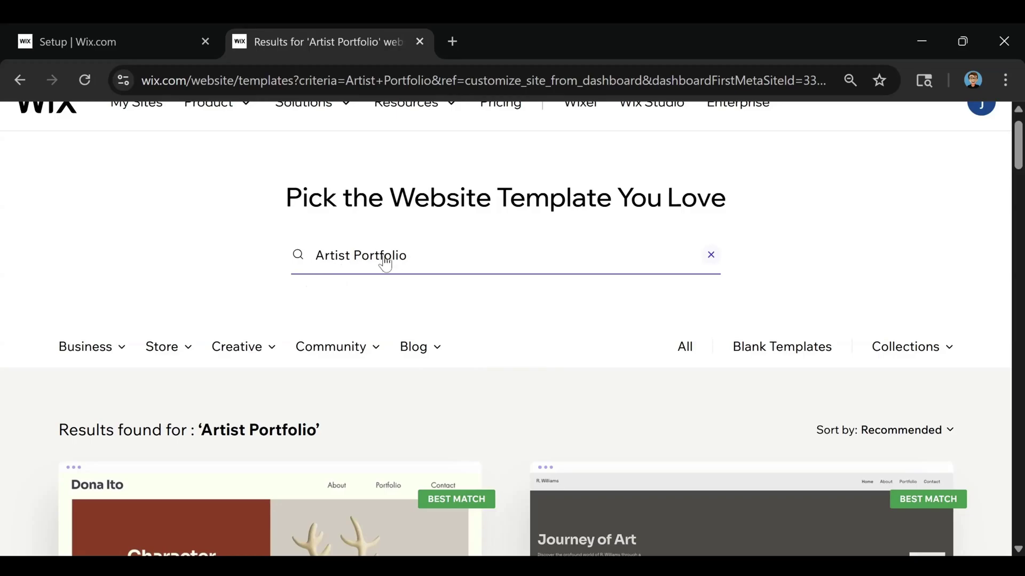
{"action": "scroll", "coordinate": [587, 285], "scroll_direction": "down", "scroll_amount": 3}
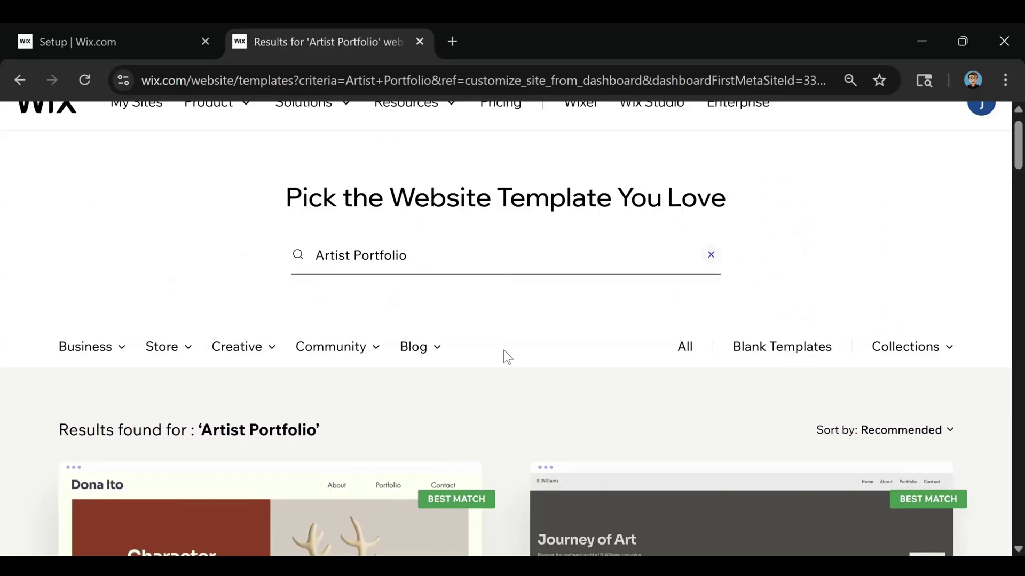
{"action": "scroll", "coordinate": [507, 357], "scroll_direction": "down", "scroll_amount": 6}
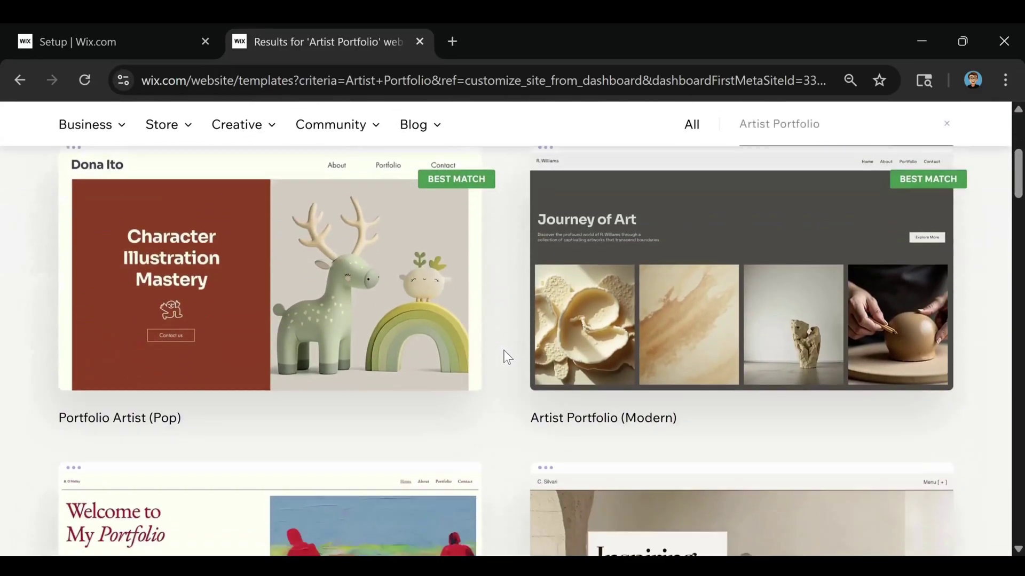
{"action": "scroll", "coordinate": [521, 344], "scroll_direction": "down", "scroll_amount": 6}
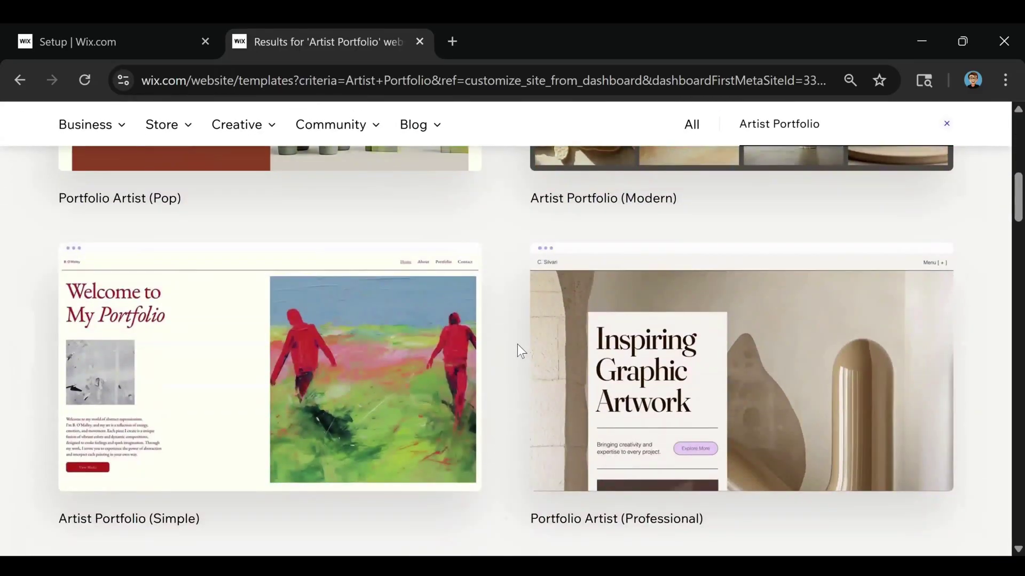
{"action": "scroll", "coordinate": [511, 347], "scroll_direction": "down", "scroll_amount": 15}
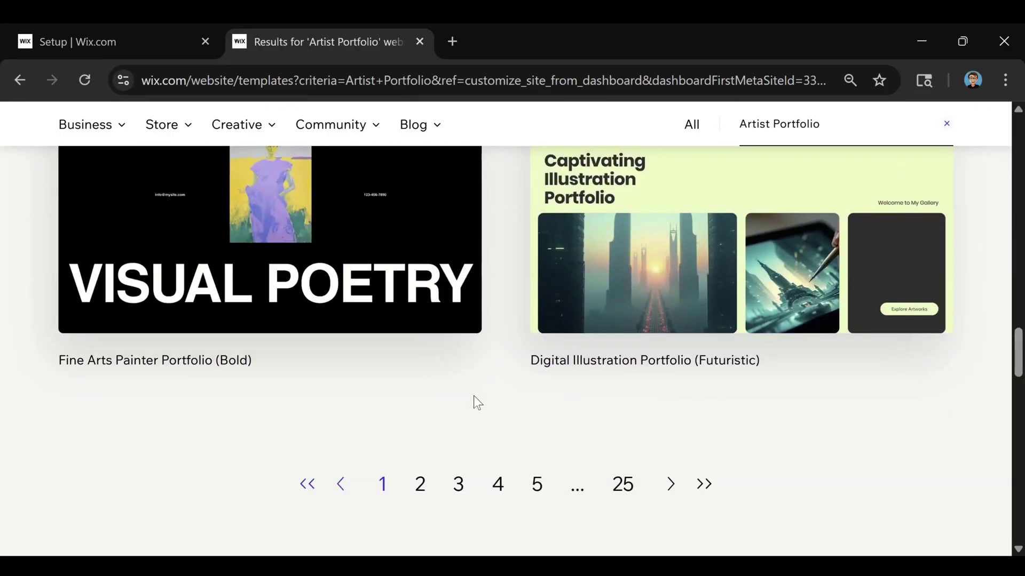
{"action": "scroll", "coordinate": [446, 427], "scroll_direction": "up", "scroll_amount": 5}
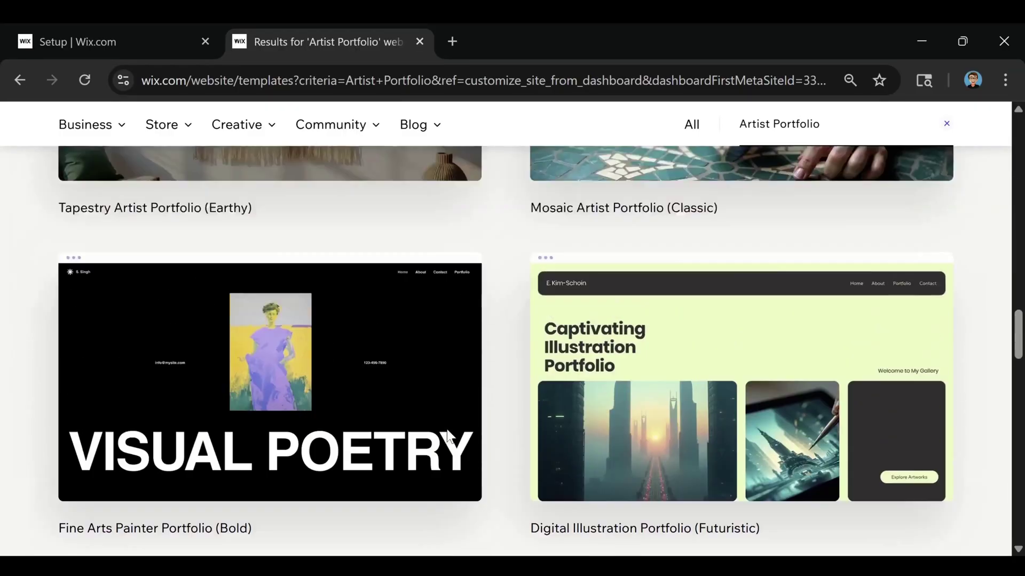
{"action": "scroll", "coordinate": [502, 380], "scroll_direction": "up", "scroll_amount": 3}
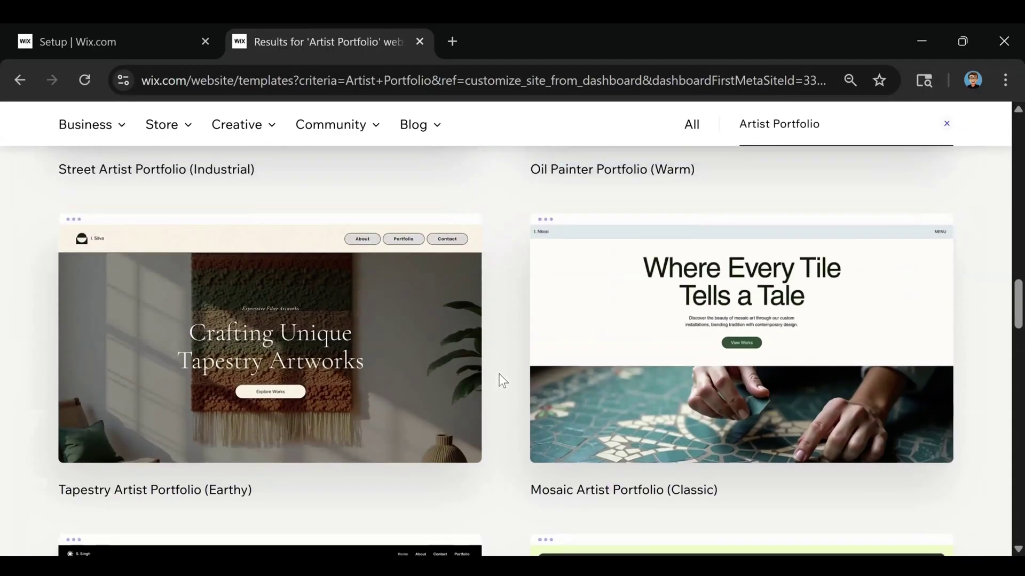
{"action": "scroll", "coordinate": [503, 380], "scroll_direction": "up", "scroll_amount": 5}
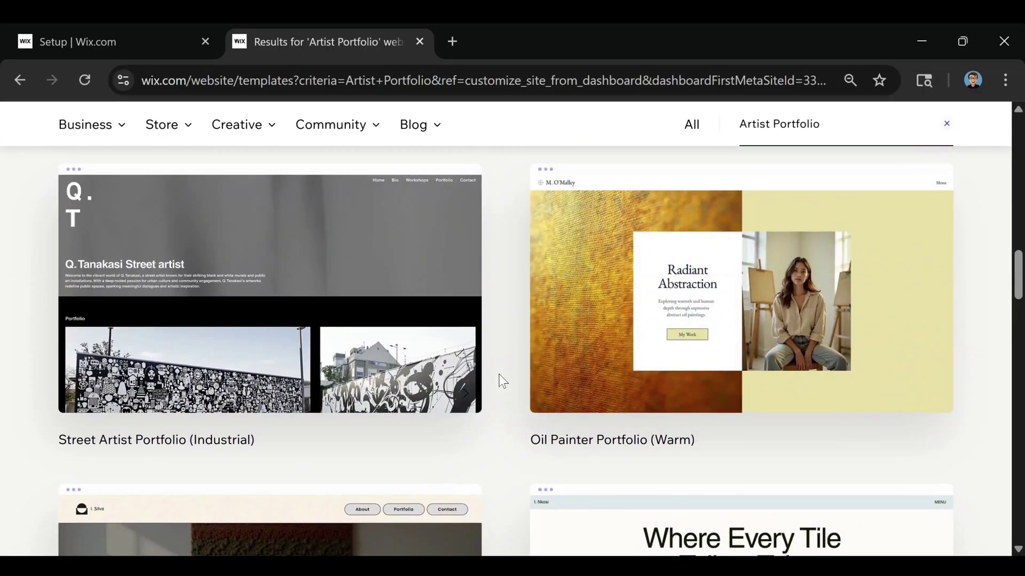
{"action": "scroll", "coordinate": [502, 380], "scroll_direction": "up", "scroll_amount": 3}
{"action": "scroll", "coordinate": [499, 384], "scroll_direction": "up", "scroll_amount": 3}
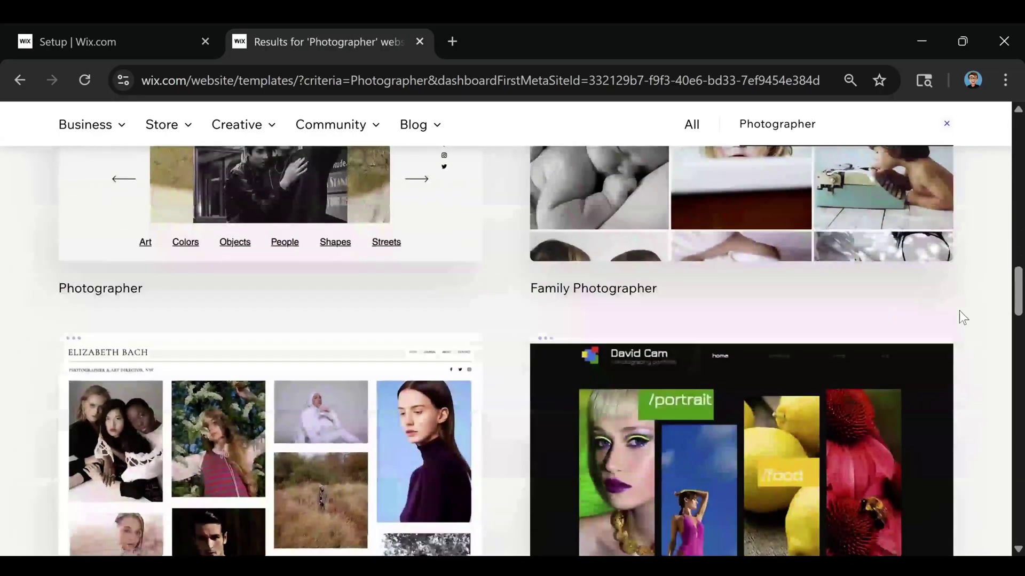
- Search the templates for Photographer and open the black Photographer design with portrait and food photos for editing
{"action": "scroll", "coordinate": [963, 317], "scroll_direction": "down", "scroll_amount": 1}
{"action": "scroll", "coordinate": [959, 318], "scroll_direction": "down", "scroll_amount": 2}
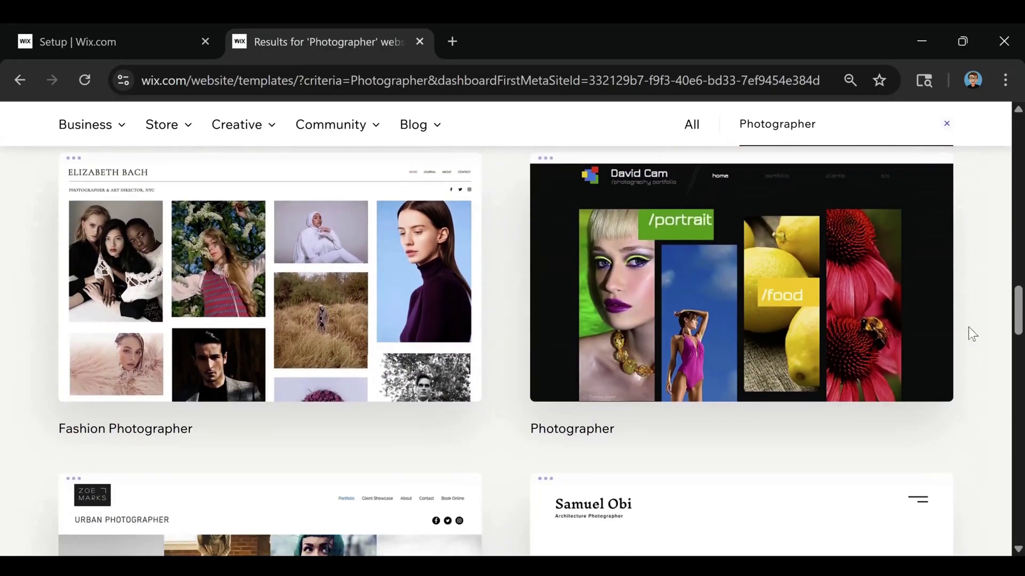
{"action": "mouse_move", "coordinate": [605, 227]}
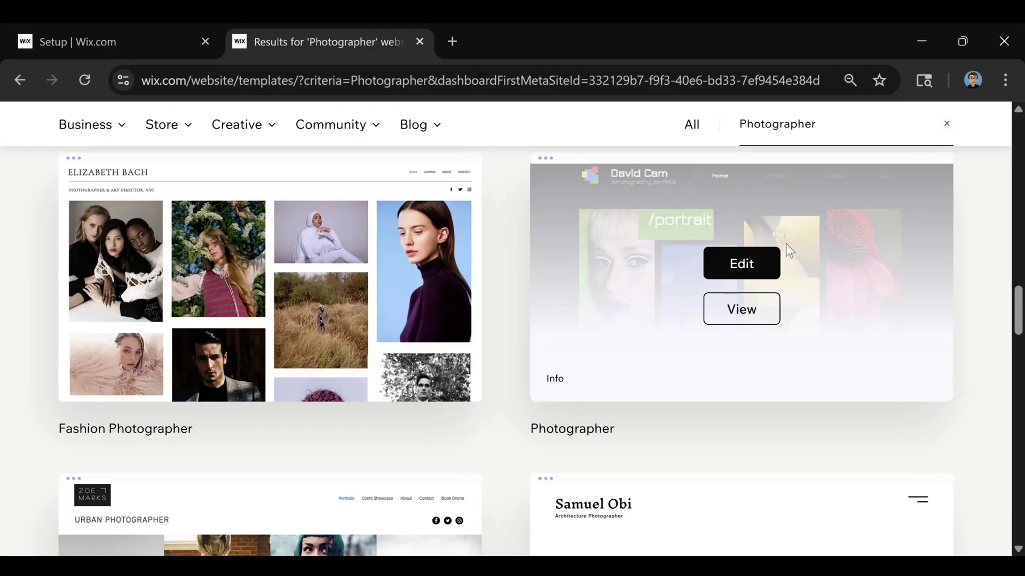
{"action": "left_click", "coordinate": [733, 265]}
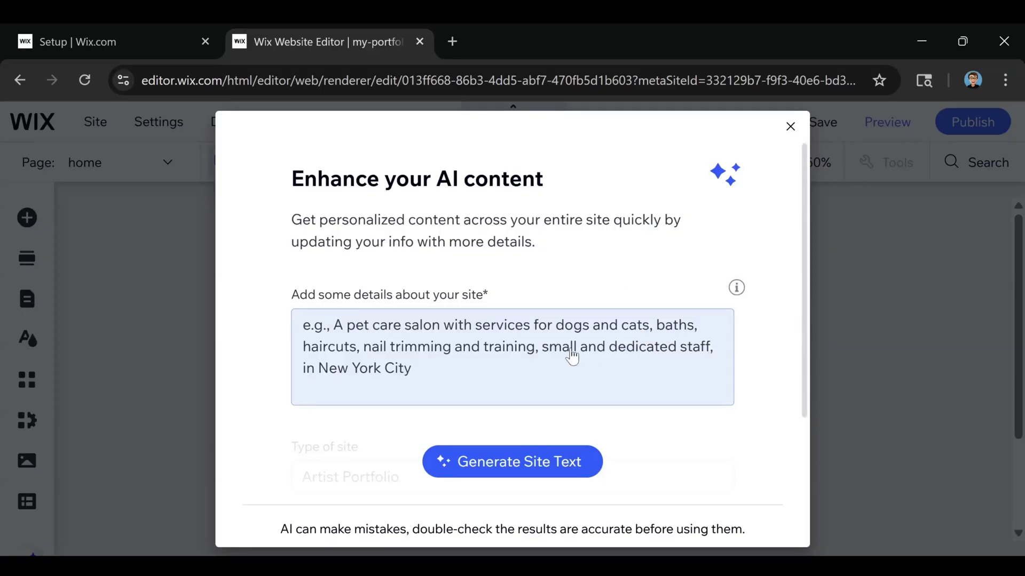
- Review the site details requested for AI-generated content and dismiss the form without generating site text
{"action": "scroll", "coordinate": [570, 350], "scroll_direction": "down", "scroll_amount": 2}
{"action": "scroll", "coordinate": [466, 243], "scroll_direction": "down", "scroll_amount": 2}
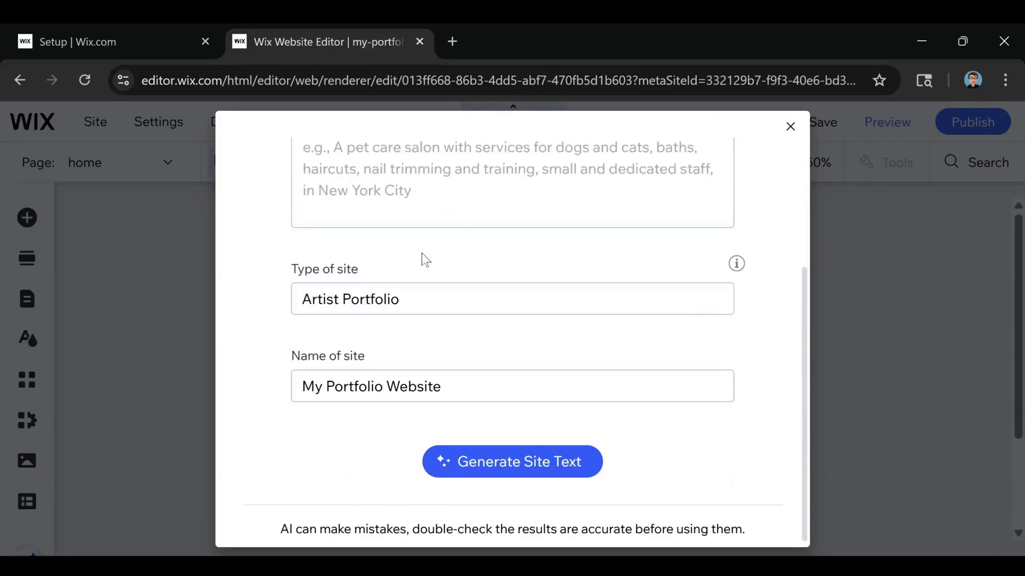
{"action": "scroll", "coordinate": [453, 299], "scroll_direction": "up", "scroll_amount": 4}
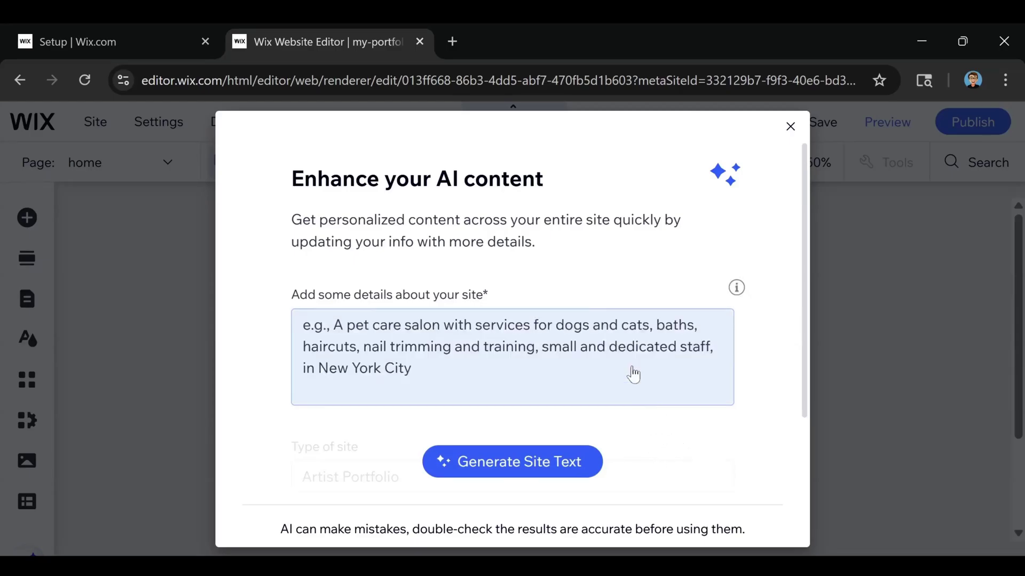
{"action": "left_click", "coordinate": [789, 130]}
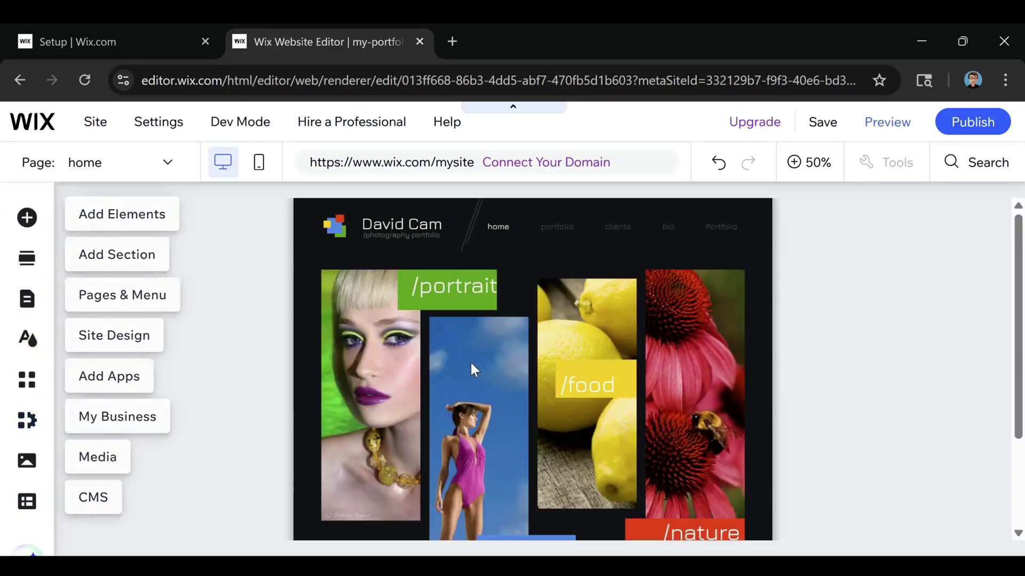
- Add the first Welcome section design, with the desert background and dark text box, directly below the home page header
{"action": "left_click", "coordinate": [471, 364]}
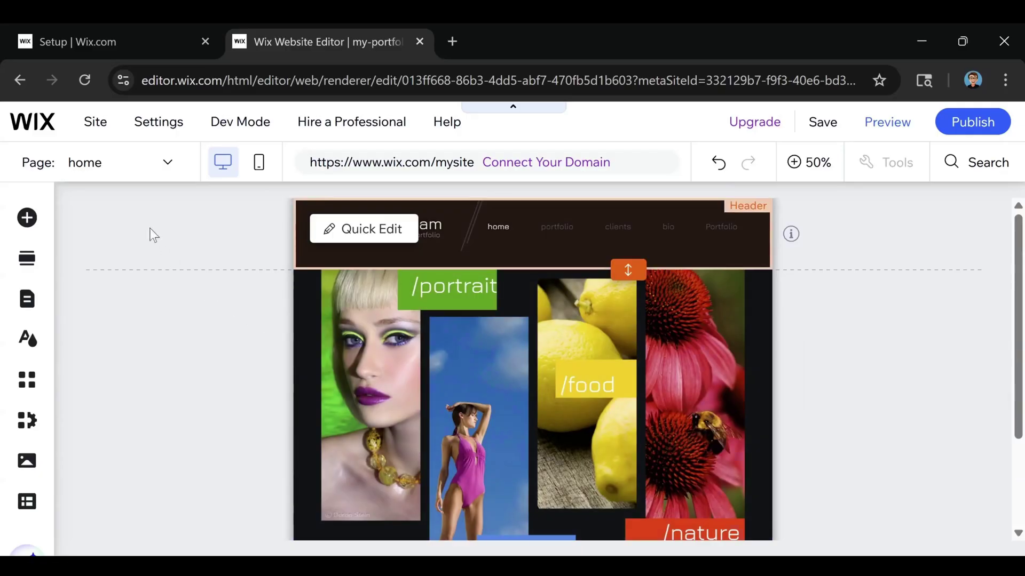
{"action": "left_click", "coordinate": [24, 224]}
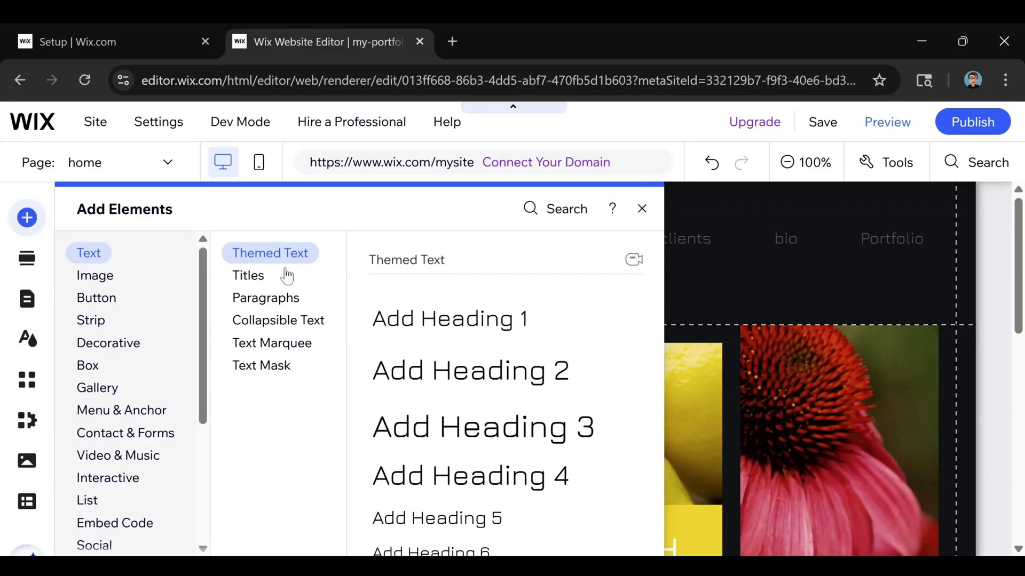
{"action": "left_click", "coordinate": [26, 267]}
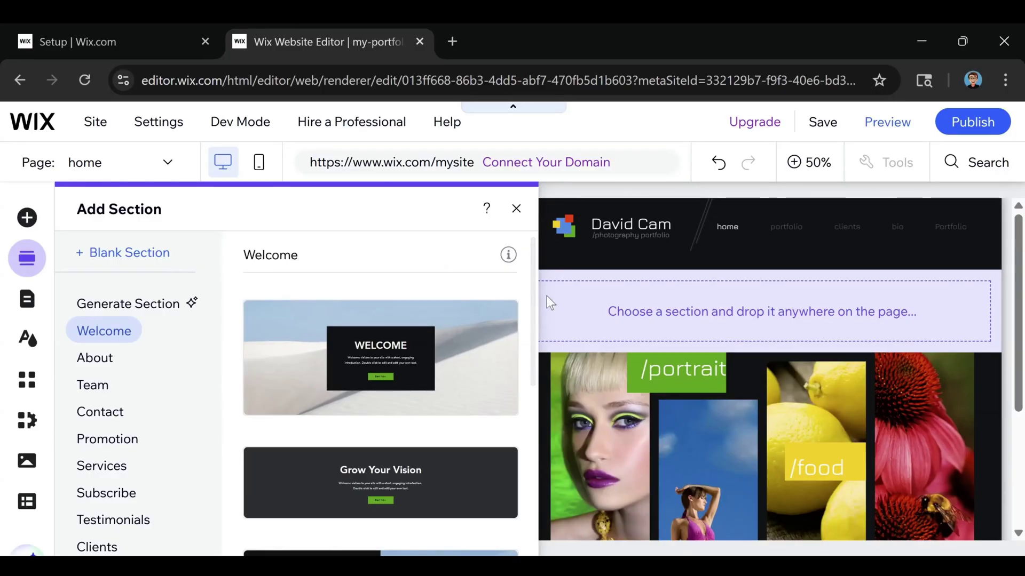
{"action": "scroll", "coordinate": [374, 346], "scroll_direction": "down", "scroll_amount": 3}
{"action": "scroll", "coordinate": [375, 342], "scroll_direction": "down", "scroll_amount": 2}
{"action": "scroll", "coordinate": [377, 344], "scroll_direction": "up", "scroll_amount": 5}
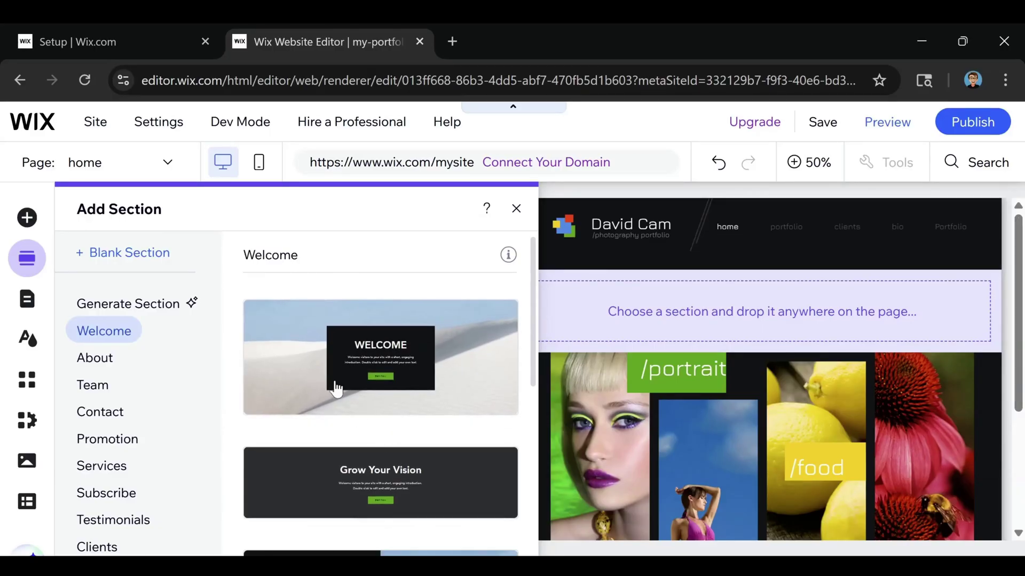
{"action": "left_click_drag", "start_coordinate": [323, 375], "coordinate": [734, 312]}
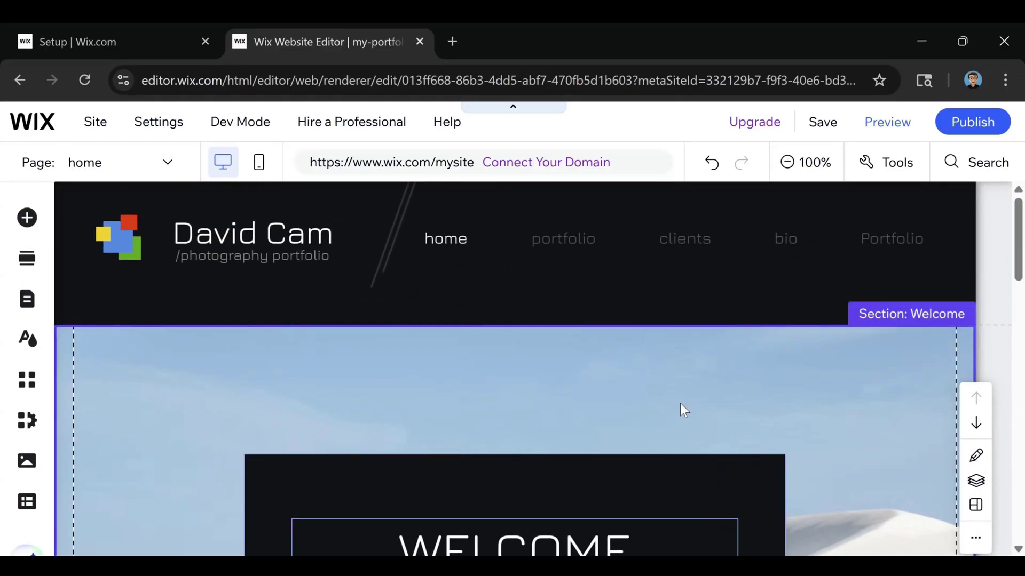
- Examine the added Welcome section and the photo section below it at 100% and 50% zoom
{"action": "scroll", "coordinate": [585, 371], "scroll_direction": "down", "scroll_amount": 7}
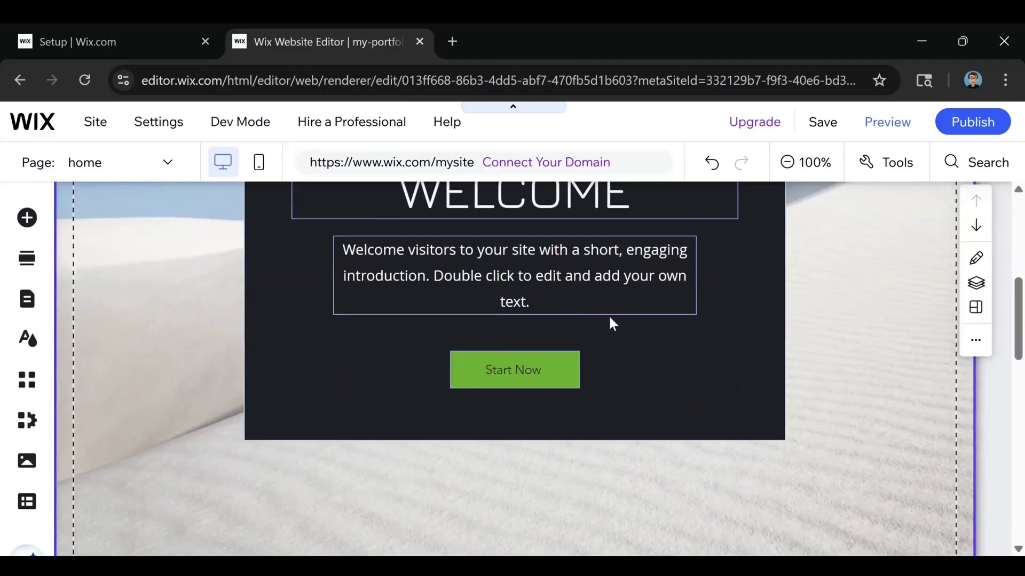
{"action": "scroll", "coordinate": [606, 320], "scroll_direction": "down", "scroll_amount": 2}
{"action": "scroll", "coordinate": [659, 347], "scroll_direction": "up", "scroll_amount": 4}
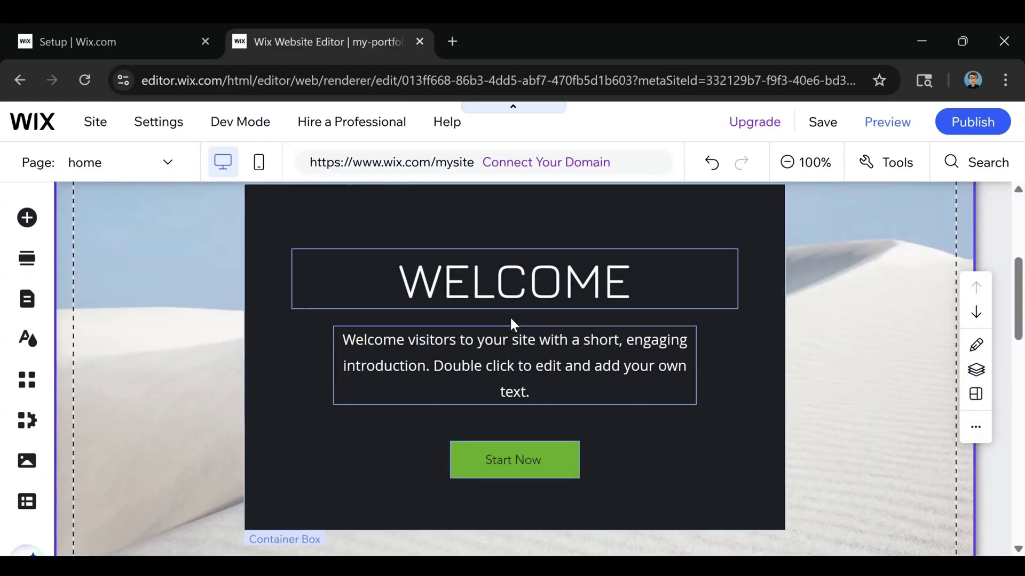
{"action": "scroll", "coordinate": [458, 327], "scroll_direction": "down", "scroll_amount": 4}
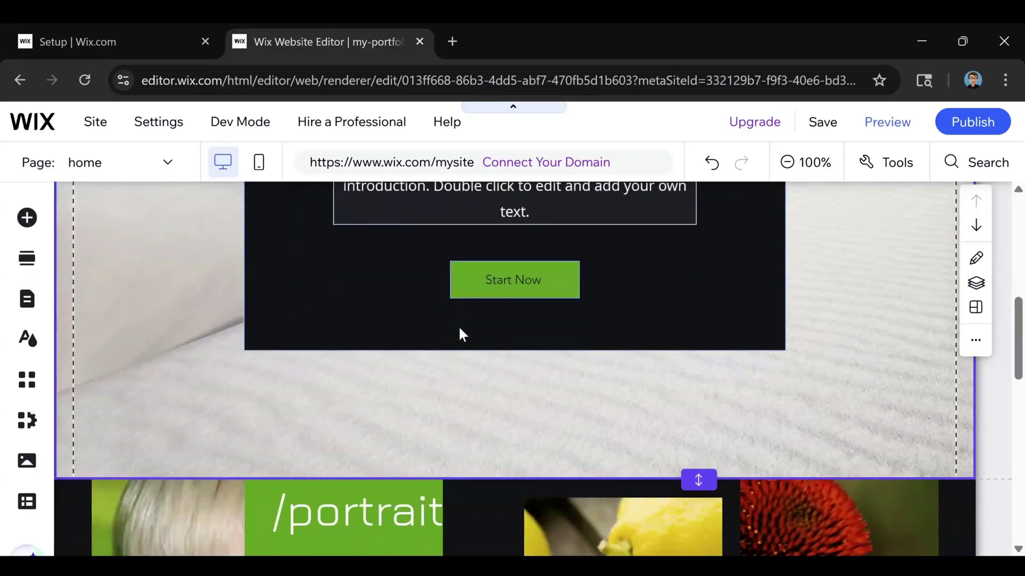
{"action": "scroll", "coordinate": [459, 331], "scroll_direction": "down", "scroll_amount": 8}
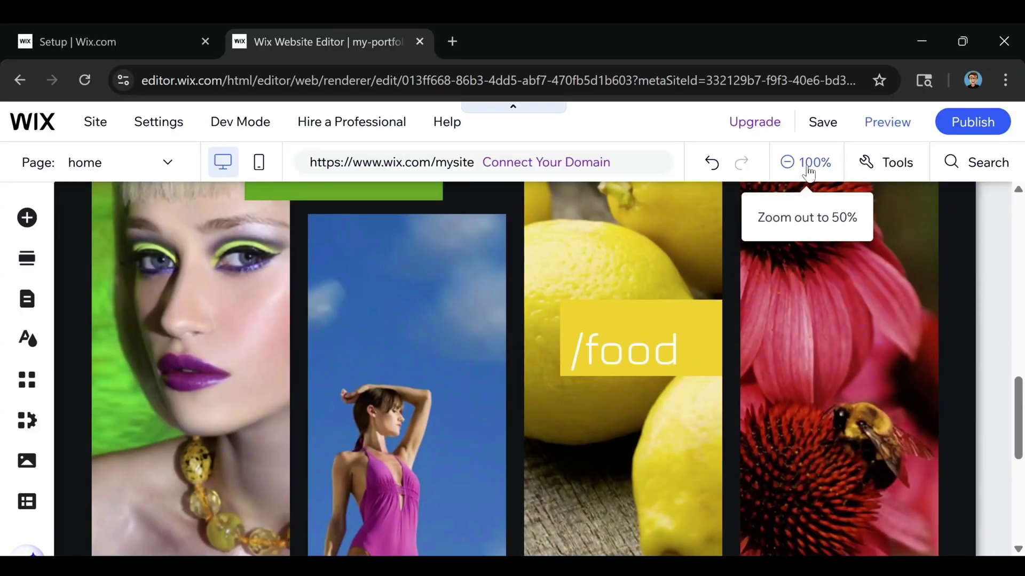
{"action": "left_click", "coordinate": [806, 167]}
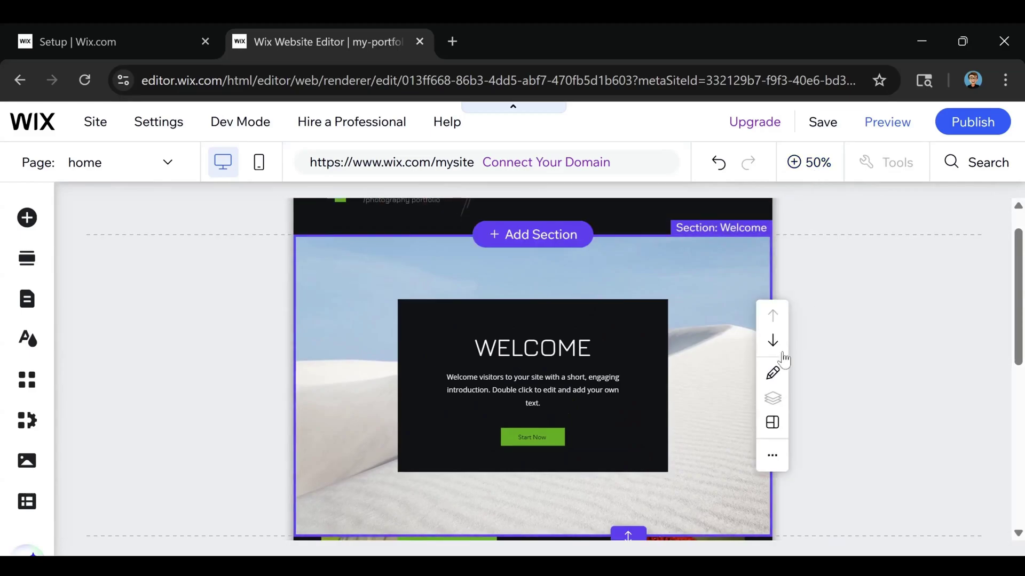
{"action": "scroll", "coordinate": [651, 387], "scroll_direction": "up", "scroll_amount": 1}
{"action": "scroll", "coordinate": [747, 341], "scroll_direction": "down", "scroll_amount": 10}
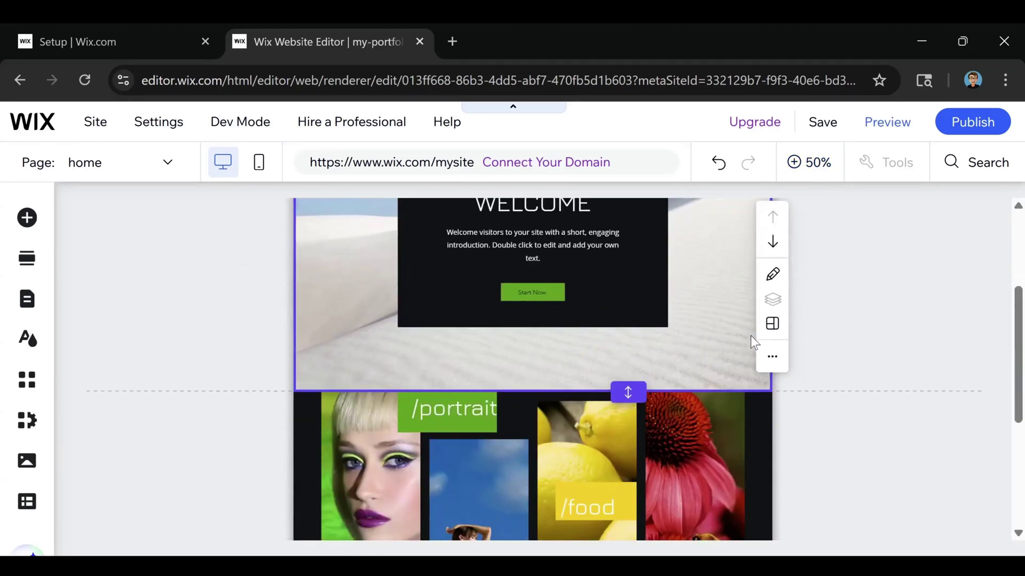
{"action": "scroll", "coordinate": [761, 376], "scroll_direction": "up", "scroll_amount": 9}
{"action": "scroll", "coordinate": [757, 373], "scroll_direction": "up", "scroll_amount": 1}
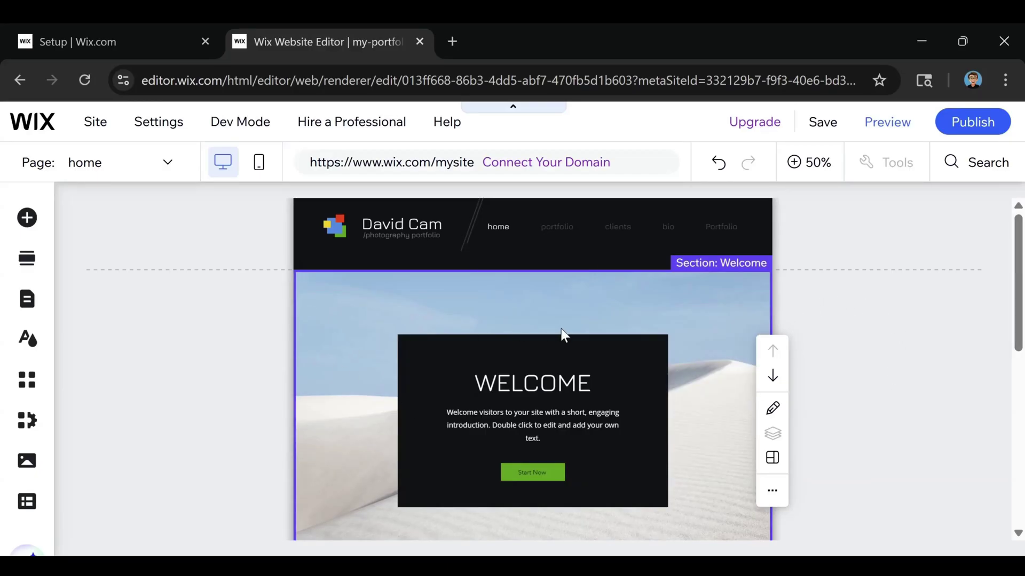
- Check the domain options offered for saving the site and close them without saving
{"action": "left_click", "coordinate": [824, 127]}
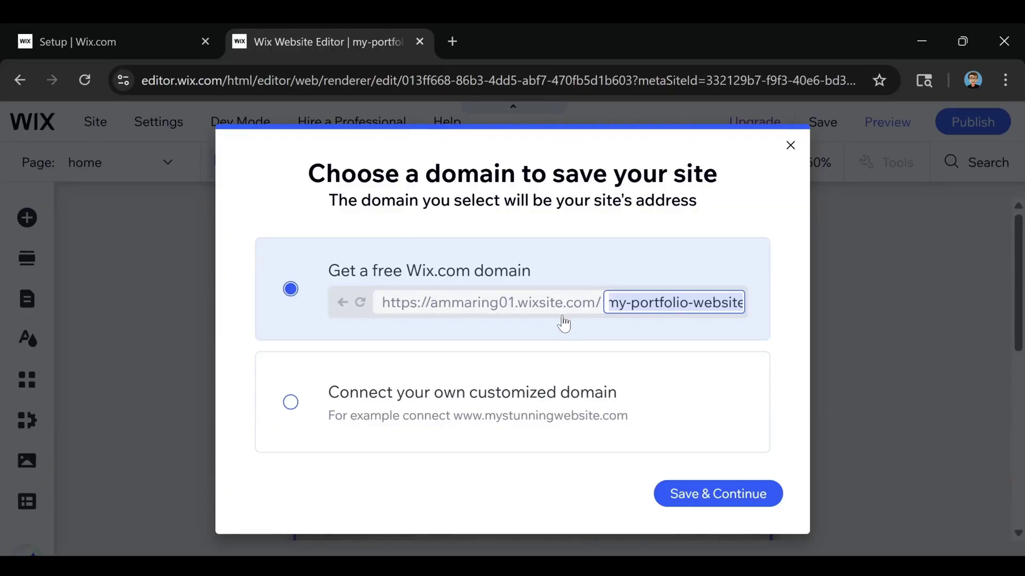
{"action": "left_click", "coordinate": [791, 146]}
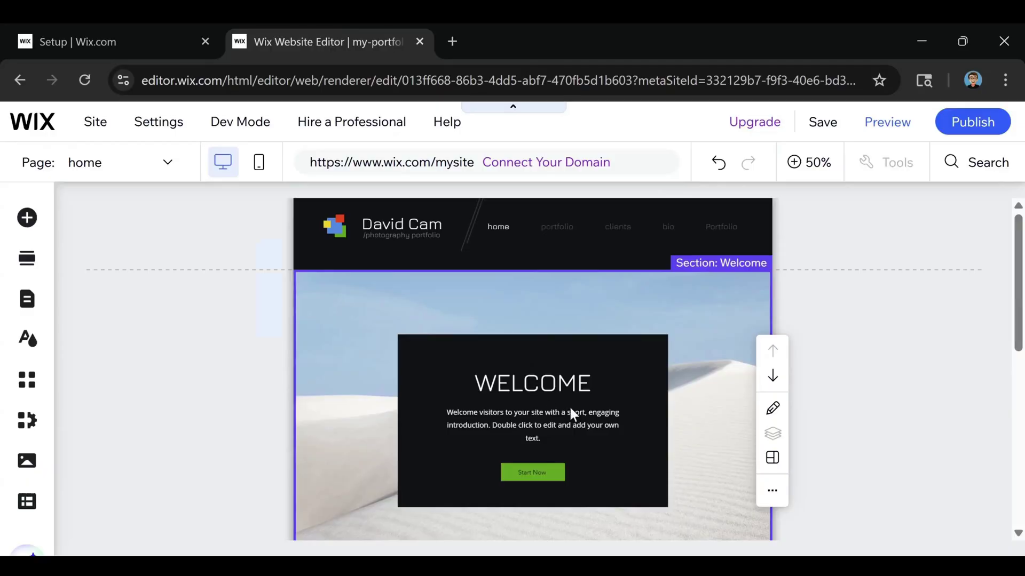
- Preview the home page in desktop and mobile views, and return to the editor
{"action": "left_click", "coordinate": [889, 124]}
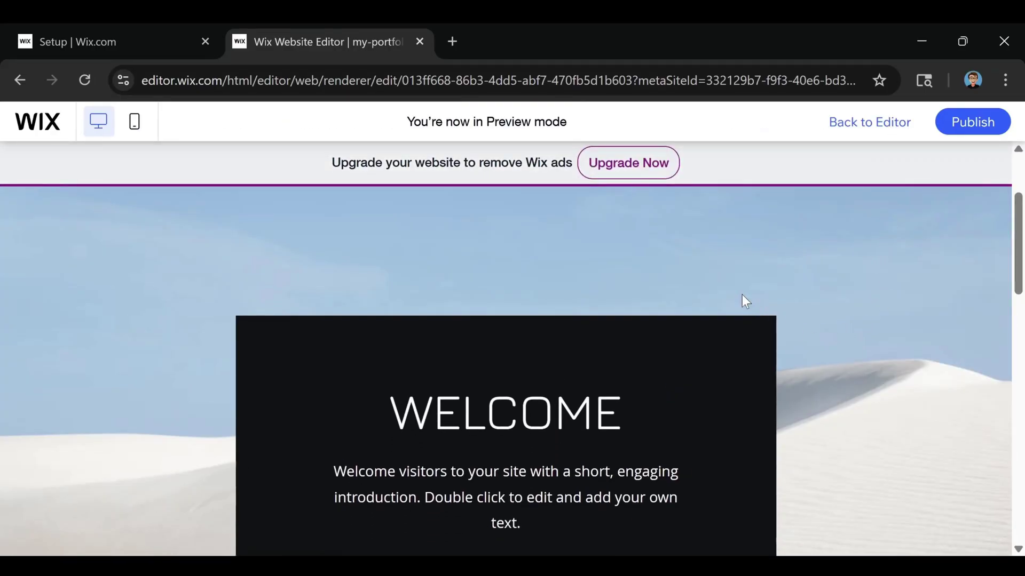
{"action": "scroll", "coordinate": [666, 221], "scroll_direction": "down", "scroll_amount": 15}
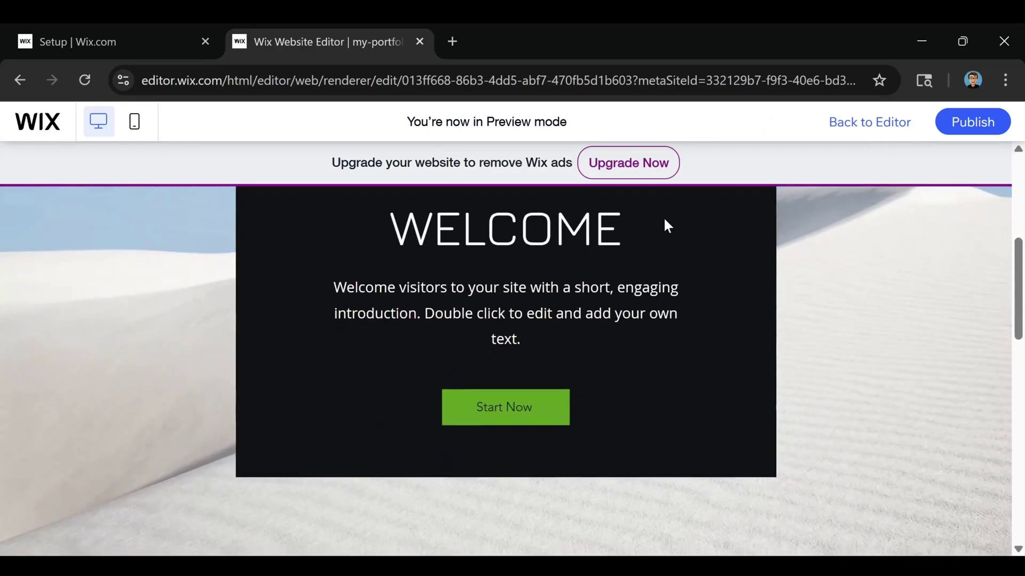
{"action": "scroll", "coordinate": [679, 278], "scroll_direction": "up", "scroll_amount": 15}
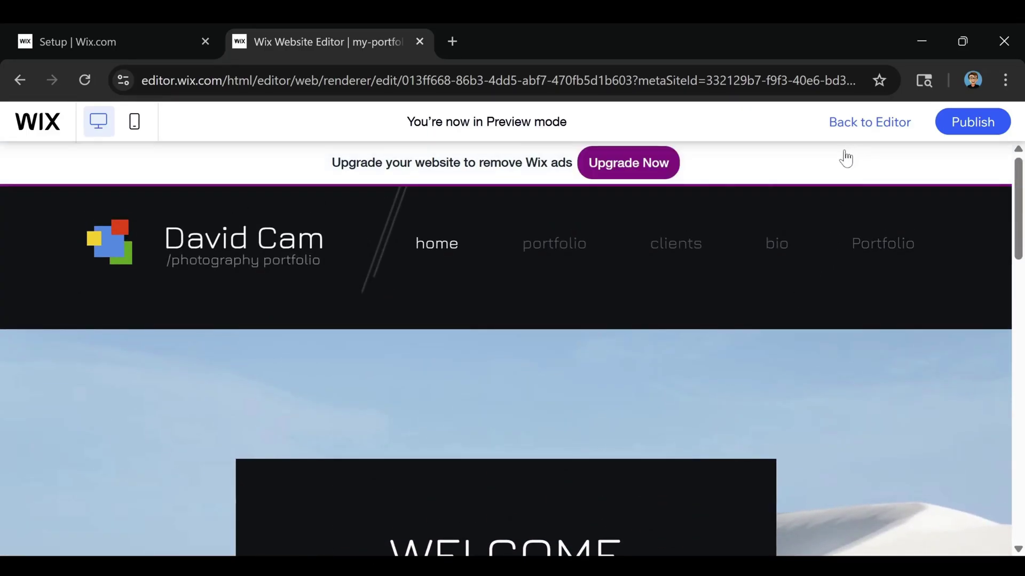
{"action": "left_click", "coordinate": [133, 134]}
{"action": "scroll", "coordinate": [532, 327], "scroll_direction": "down", "scroll_amount": 6}
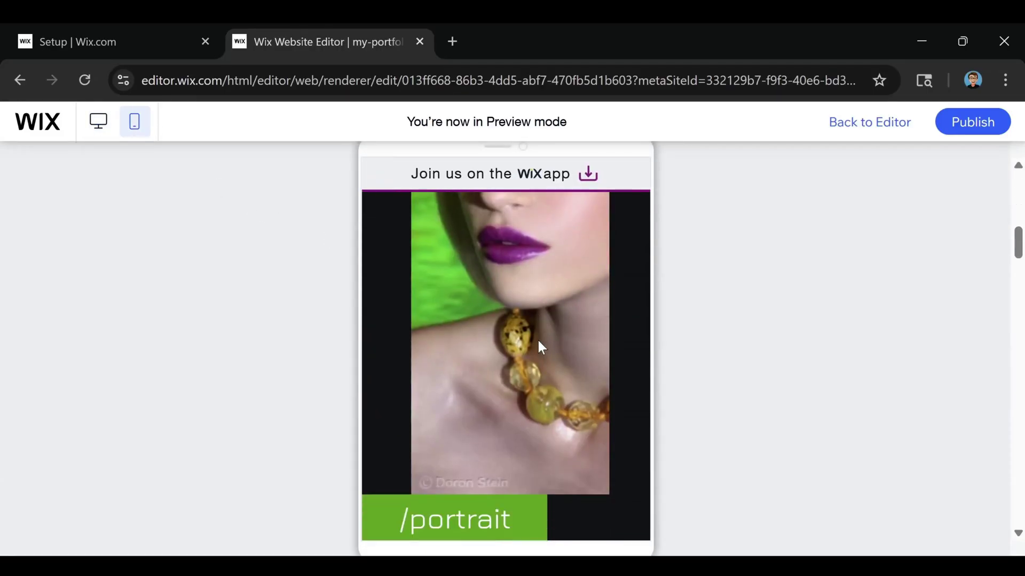
{"action": "scroll", "coordinate": [539, 346], "scroll_direction": "down", "scroll_amount": 4}
{"action": "scroll", "coordinate": [539, 347], "scroll_direction": "up", "scroll_amount": 10}
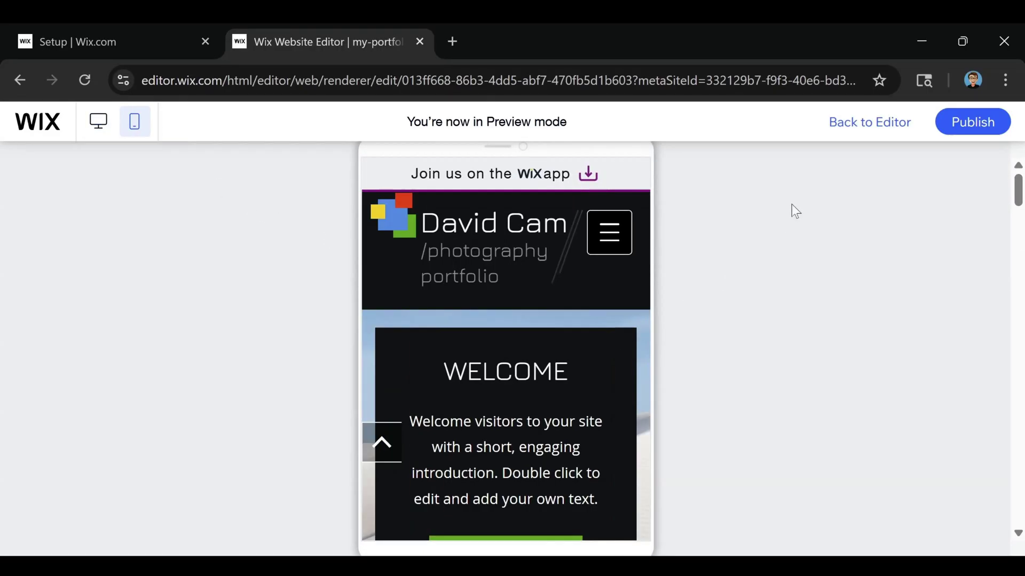
{"action": "left_click", "coordinate": [880, 124]}
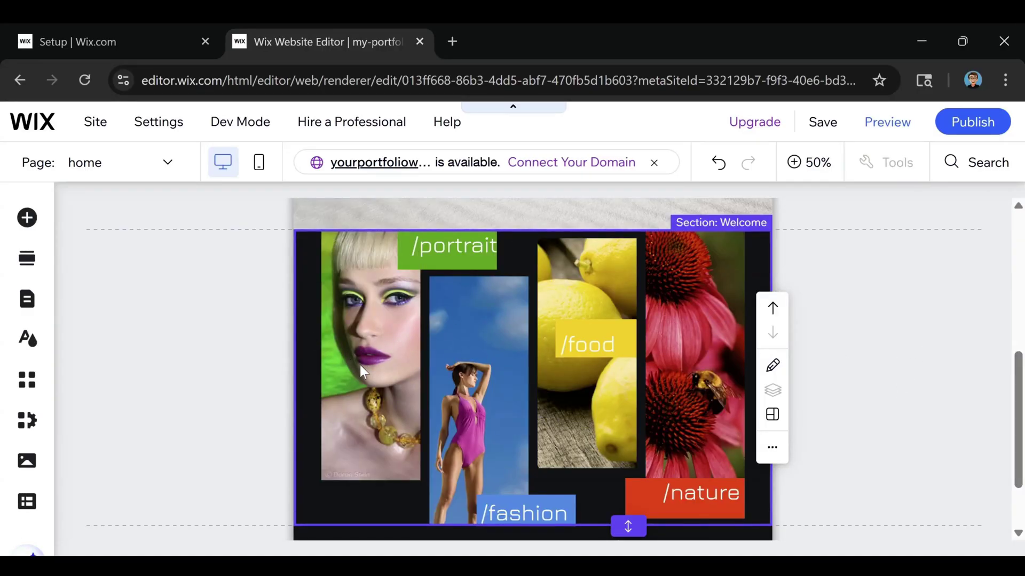
- Place the free Wix image Modern Orange Wire Chair from the media library over the fashion photo in the photo section
{"action": "left_click", "coordinate": [27, 463]}
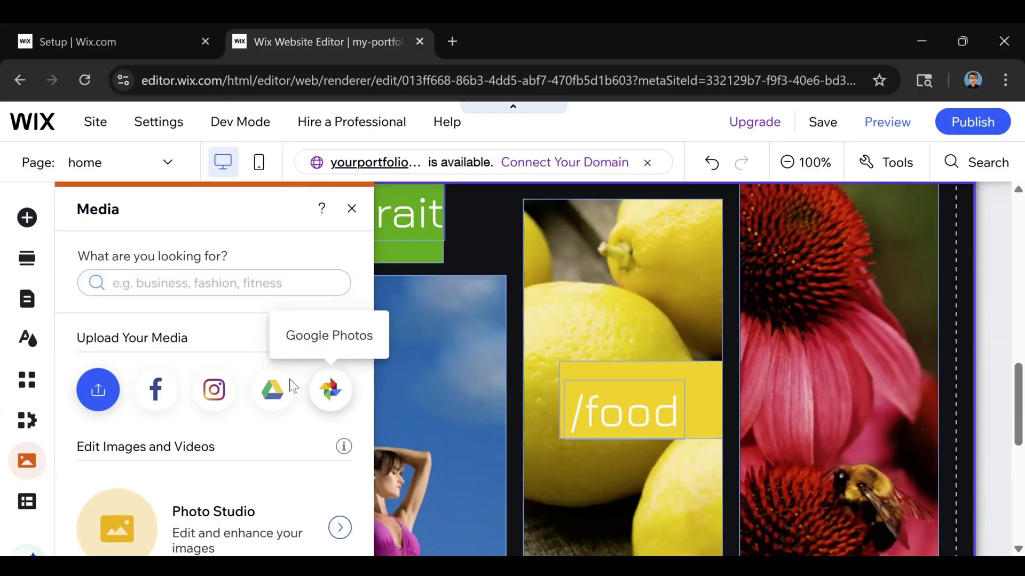
{"action": "scroll", "coordinate": [260, 371], "scroll_direction": "down", "scroll_amount": 5}
{"action": "scroll", "coordinate": [227, 367], "scroll_direction": "down", "scroll_amount": 3}
{"action": "scroll", "coordinate": [199, 427], "scroll_direction": "up", "scroll_amount": 1}
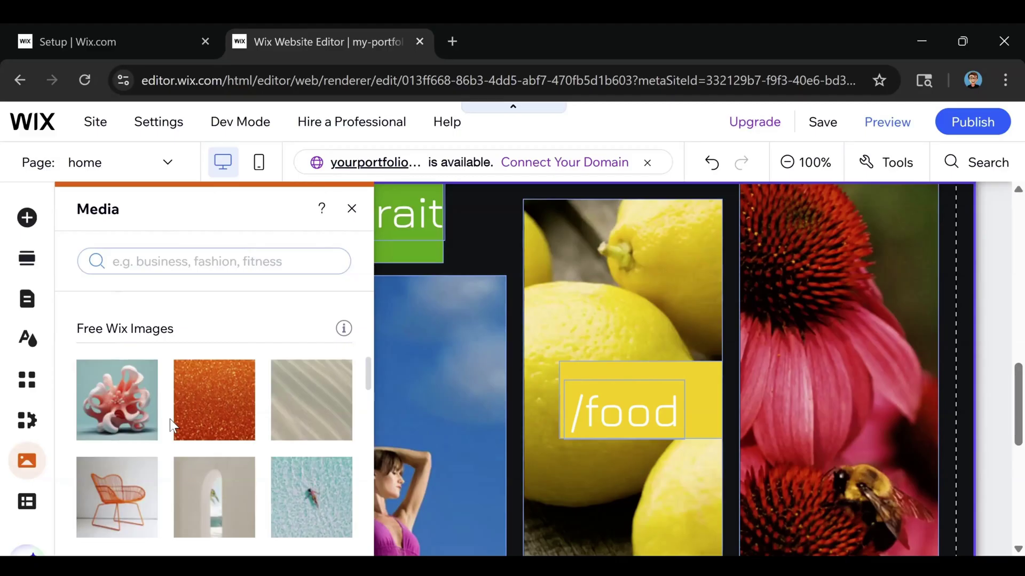
{"action": "mouse_move", "coordinate": [117, 510]}
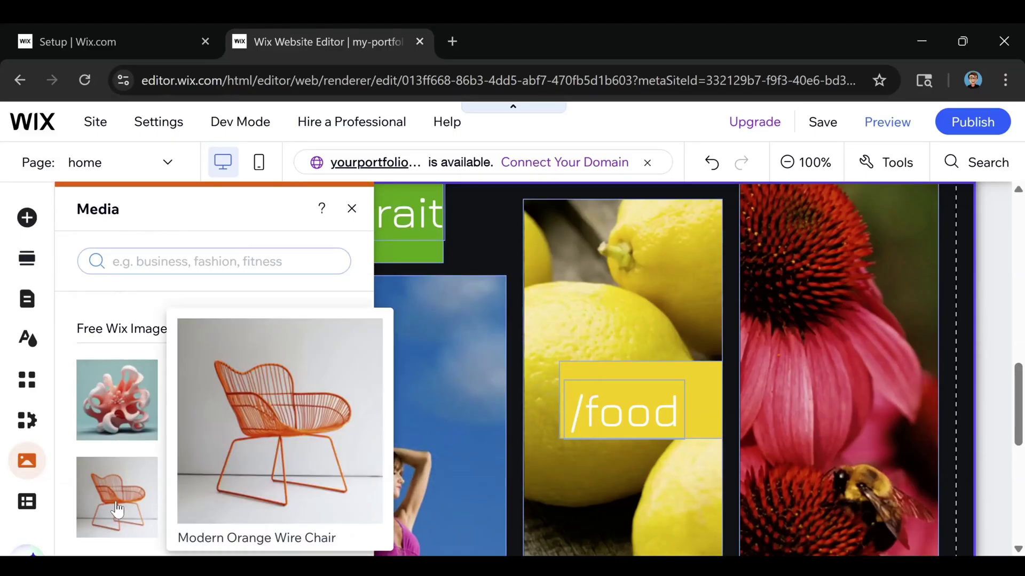
{"action": "left_click_drag", "start_coordinate": [118, 509], "coordinate": [450, 457]}
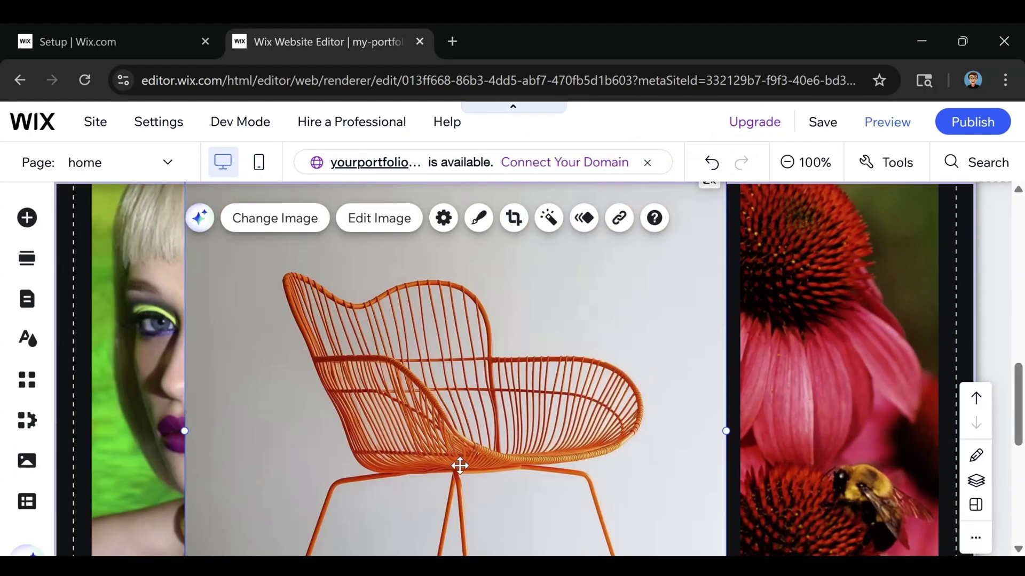
- Resize and reposition the orange chair image so it covers the fashion photo's column down to the section's lower edge
{"action": "left_click", "coordinate": [805, 161]}
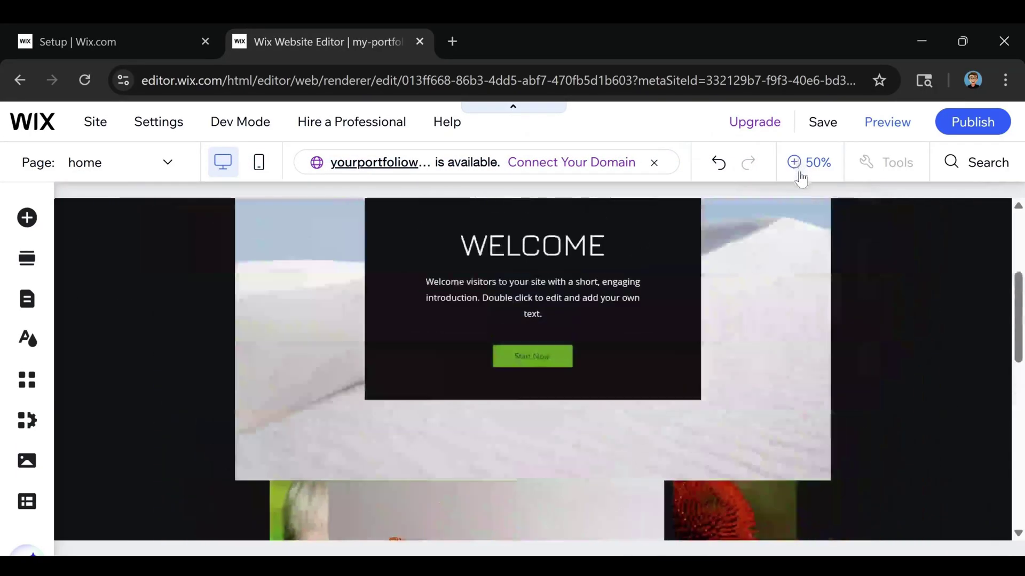
{"action": "scroll", "coordinate": [625, 377], "scroll_direction": "down", "scroll_amount": 3}
{"action": "left_click", "coordinate": [606, 395]}
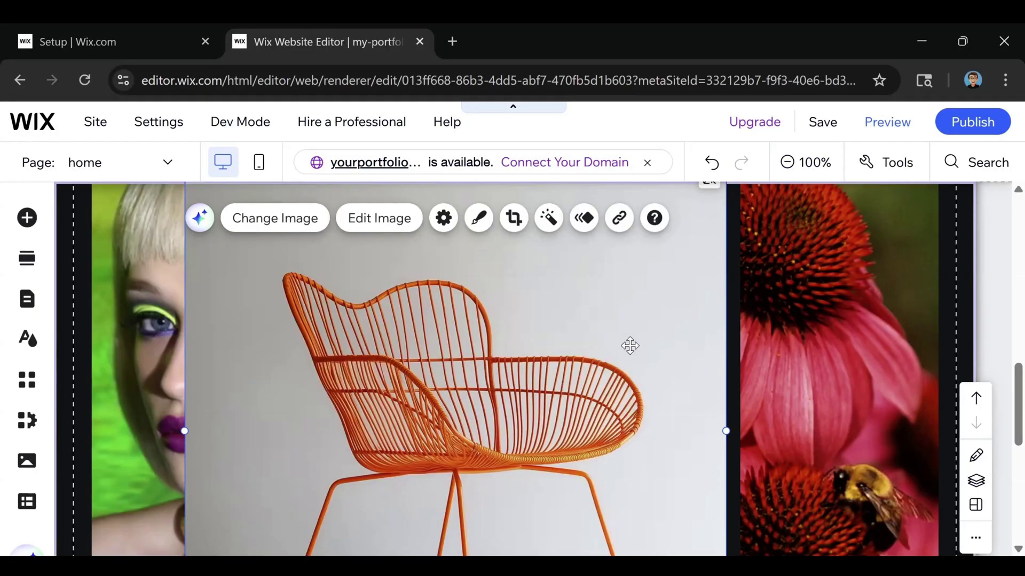
{"action": "left_click_drag", "start_coordinate": [631, 302], "coordinate": [647, 329]}
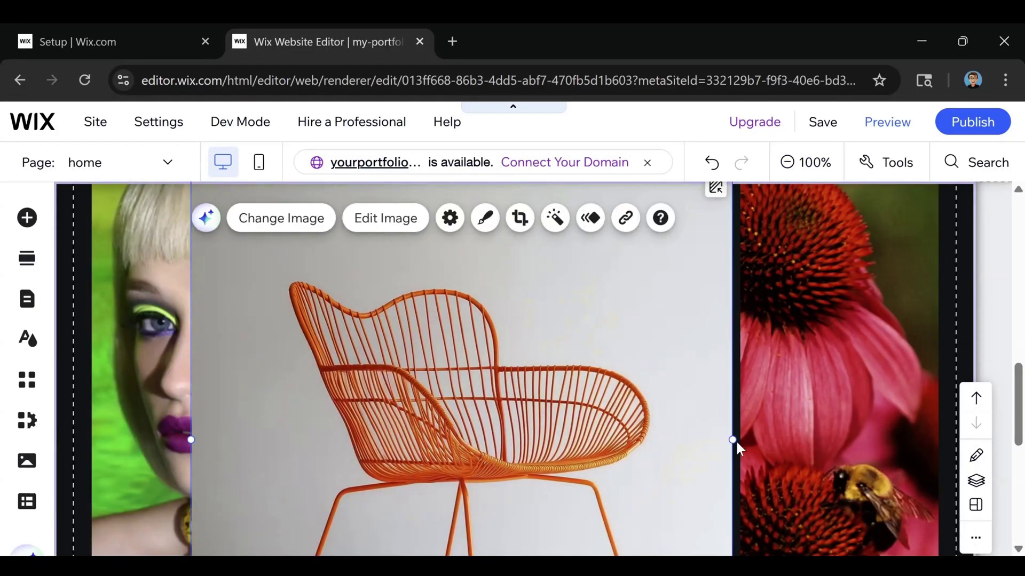
{"action": "left_click_drag", "start_coordinate": [729, 439], "coordinate": [464, 439]}
{"action": "left_click_drag", "start_coordinate": [257, 369], "coordinate": [376, 401]}
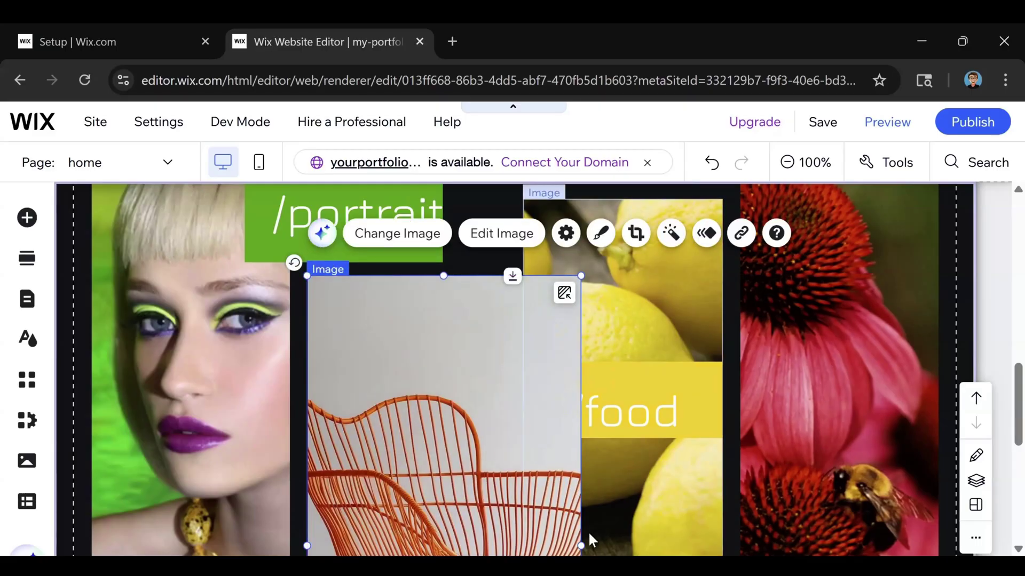
{"action": "left_click_drag", "start_coordinate": [579, 544], "coordinate": [506, 542]}
{"action": "scroll", "coordinate": [452, 405], "scroll_direction": "down", "scroll_amount": 5}
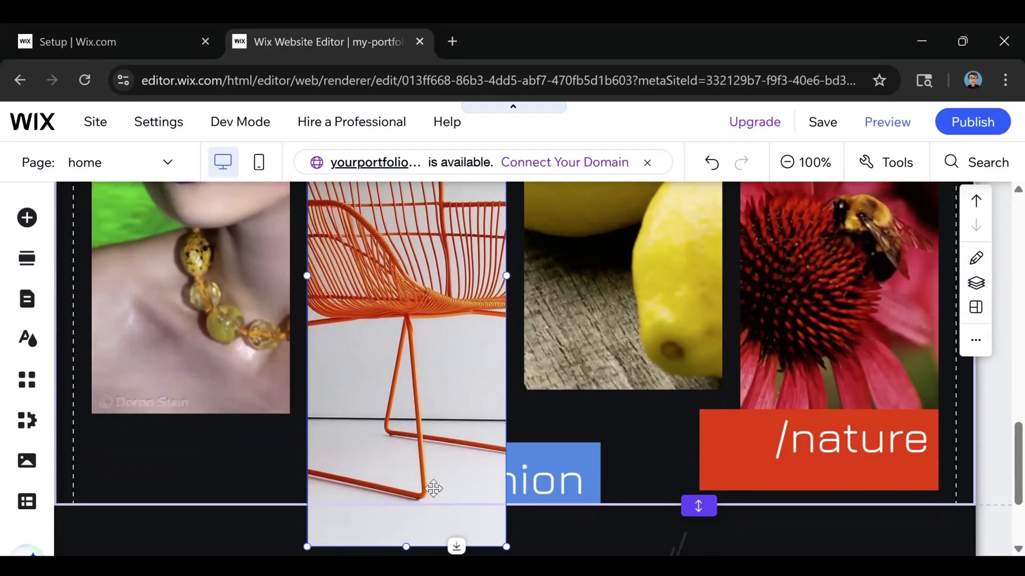
{"action": "left_click_drag", "start_coordinate": [406, 547], "coordinate": [414, 502]}
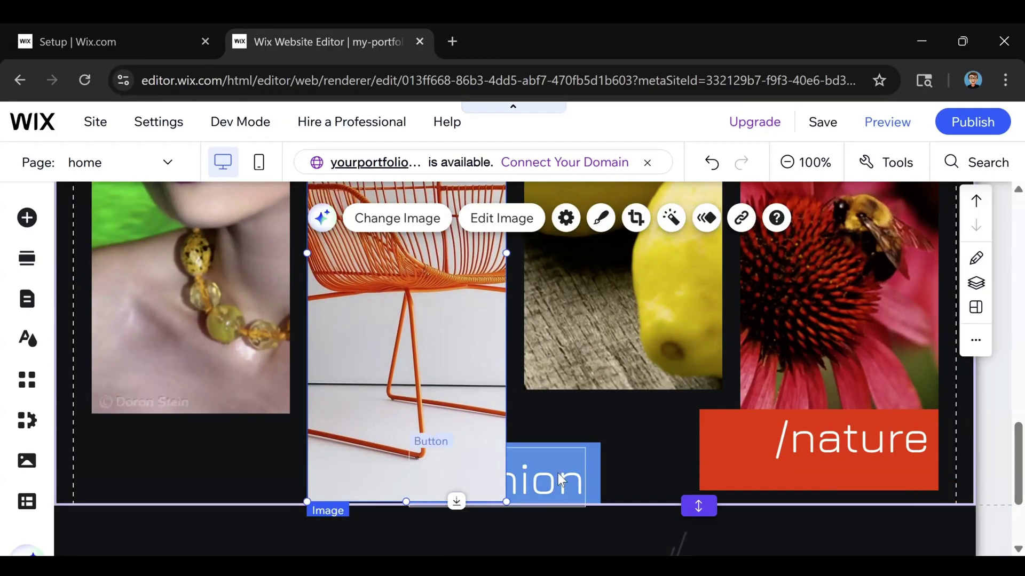
- Bring the blue /fashion container box in front of the orange chair image in the Welcome section's layer order
{"action": "scroll", "coordinate": [555, 456], "scroll_direction": "down", "scroll_amount": 2}
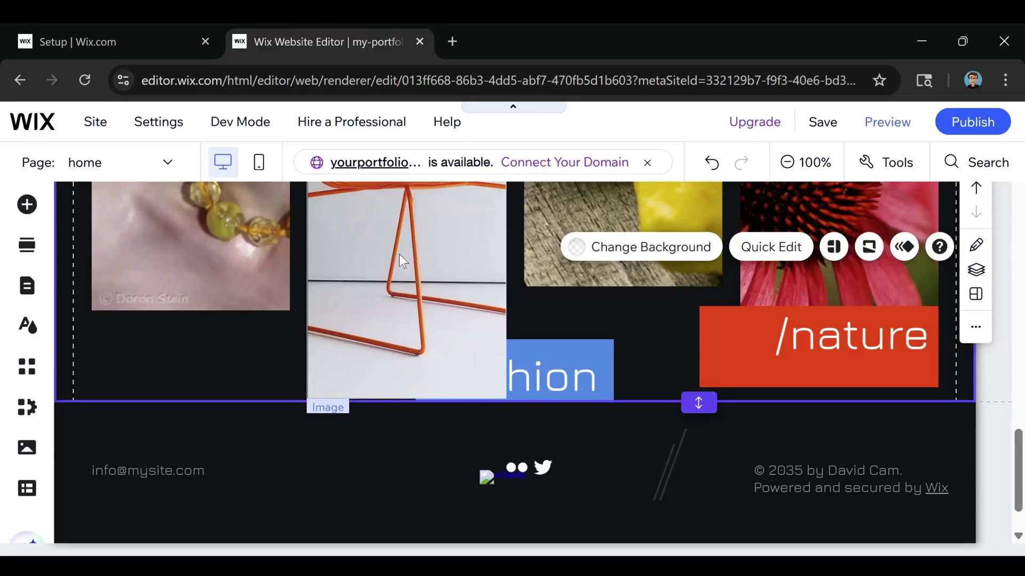
{"action": "left_click", "coordinate": [603, 346]}
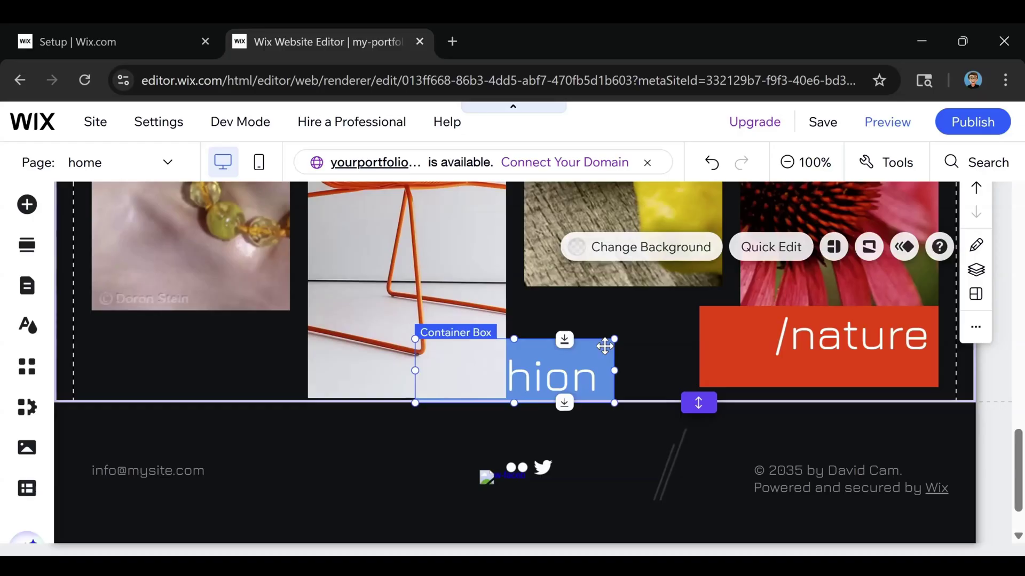
{"action": "left_click", "coordinate": [969, 251]}
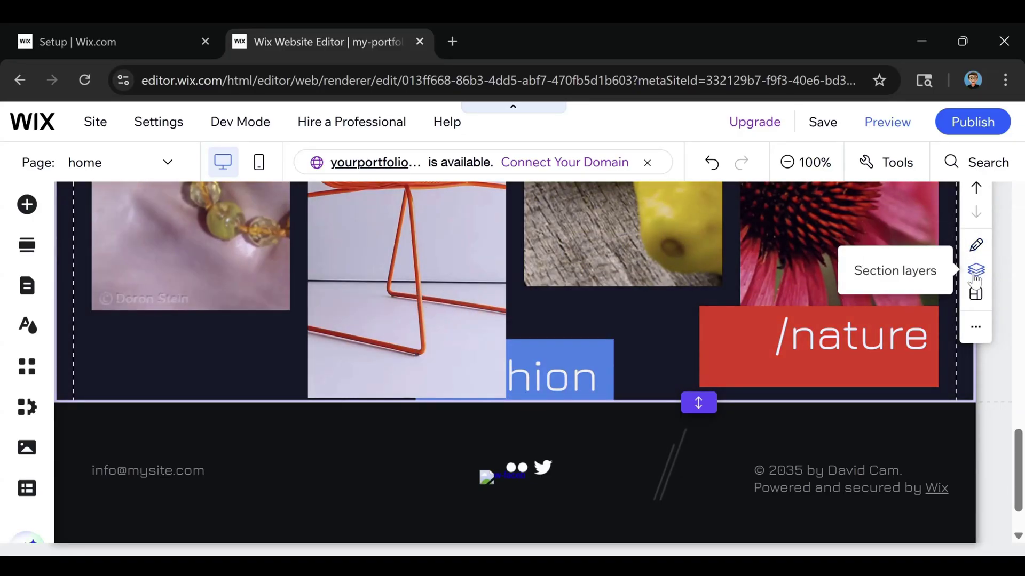
{"action": "left_click", "coordinate": [974, 275]}
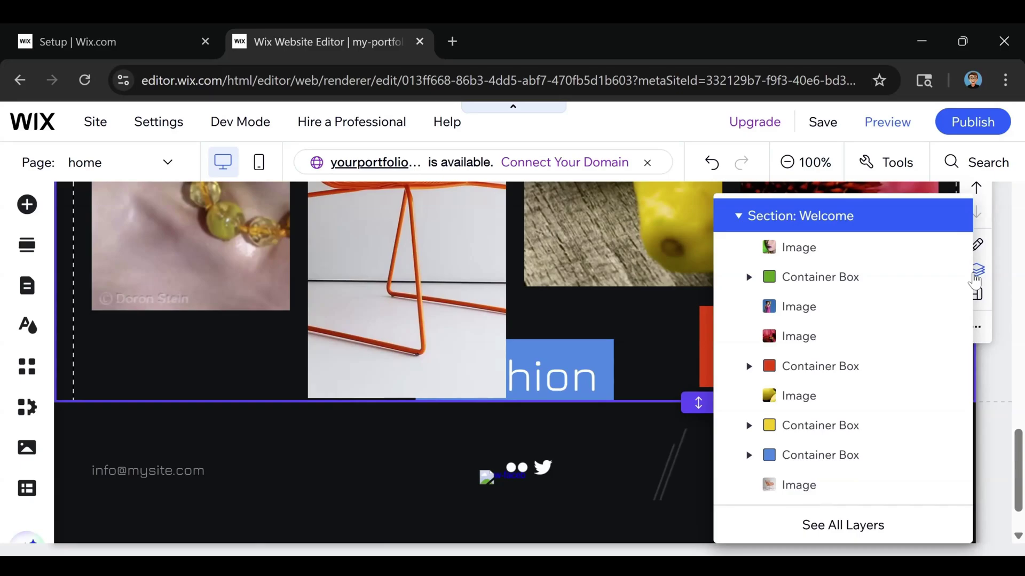
{"action": "left_click_drag", "start_coordinate": [808, 456], "coordinate": [806, 477]}
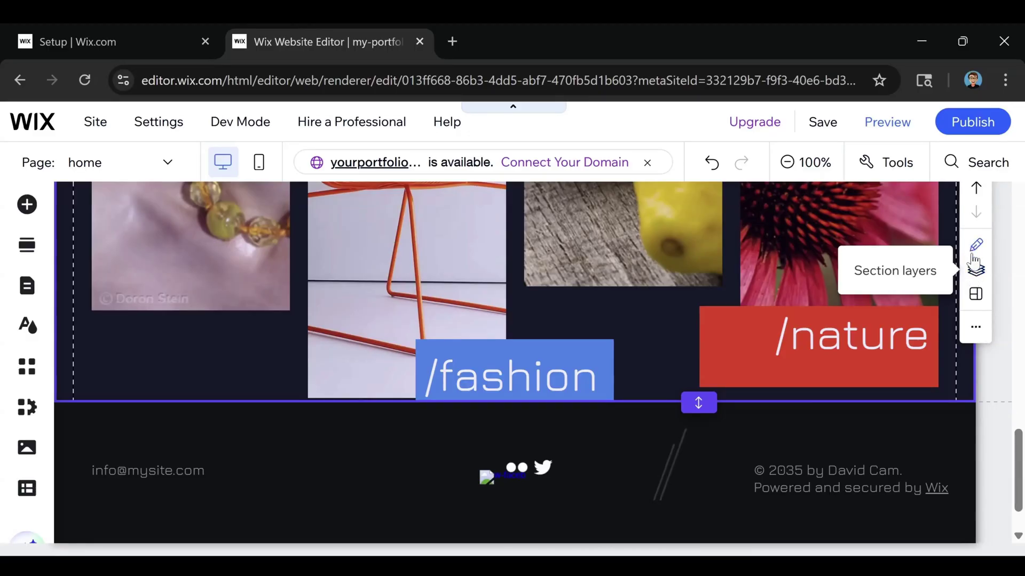
- Review the site's page list and open the fashion page under portfolio
{"action": "scroll", "coordinate": [780, 301], "scroll_direction": "up", "scroll_amount": 5}
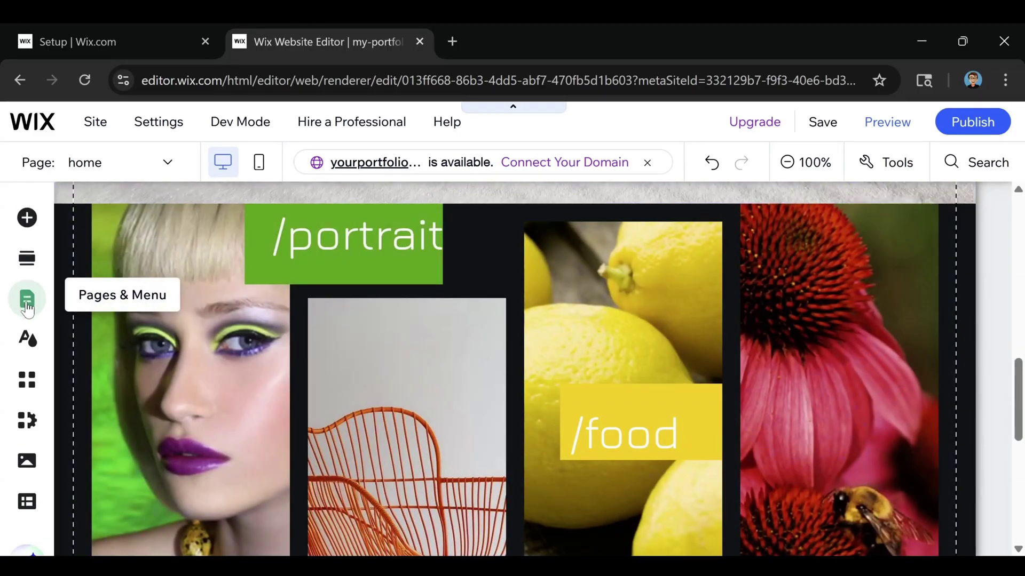
{"action": "left_click", "coordinate": [27, 303]}
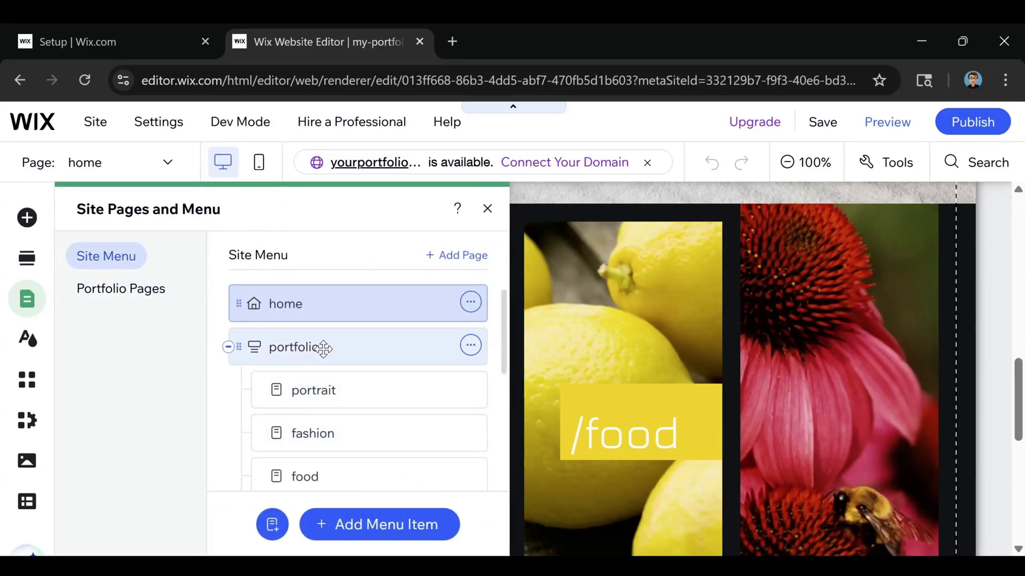
{"action": "scroll", "coordinate": [320, 373], "scroll_direction": "down", "scroll_amount": 4}
{"action": "scroll", "coordinate": [318, 433], "scroll_direction": "up", "scroll_amount": 4}
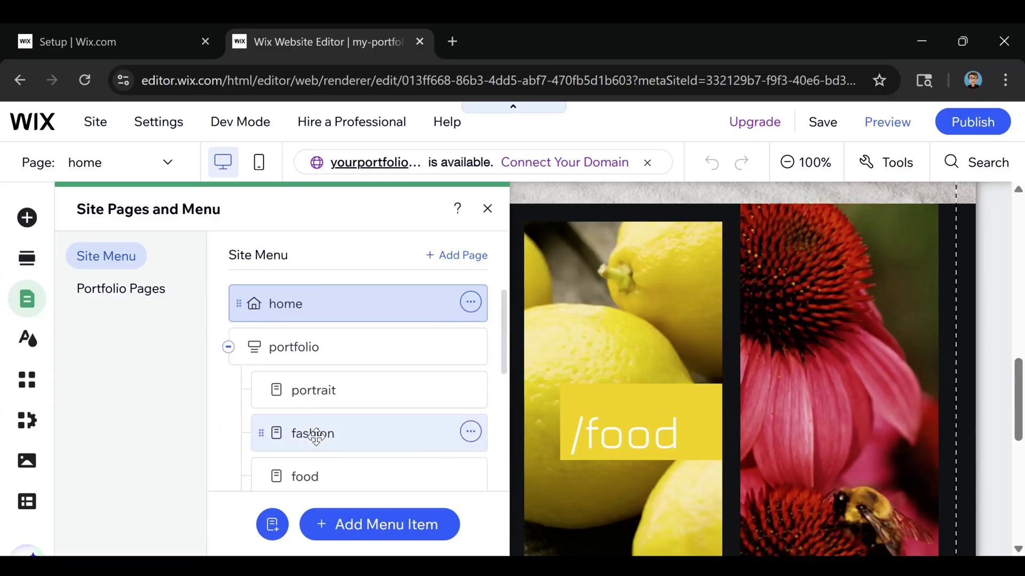
{"action": "mouse_move", "coordinate": [311, 433]}
{"action": "left_mouse_down"}
{"action": "mouse_move", "coordinate": [305, 373]}
{"action": "mouse_move", "coordinate": [294, 417]}
{"action": "mouse_move", "coordinate": [302, 428]}
{"action": "mouse_move", "coordinate": [297, 380]}
{"action": "mouse_move", "coordinate": [329, 435]}
{"action": "mouse_move", "coordinate": [322, 389]}
{"action": "mouse_move", "coordinate": [321, 433]}
{"action": "left_mouse_up"}
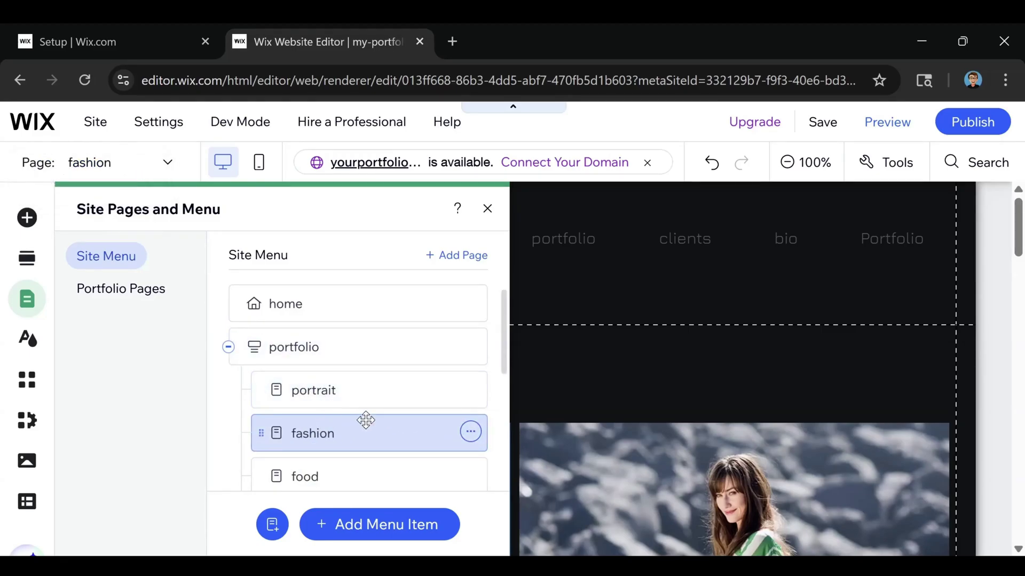
- Look through the About page templates for a new page and close them without adding one
{"action": "left_click", "coordinate": [457, 257]}
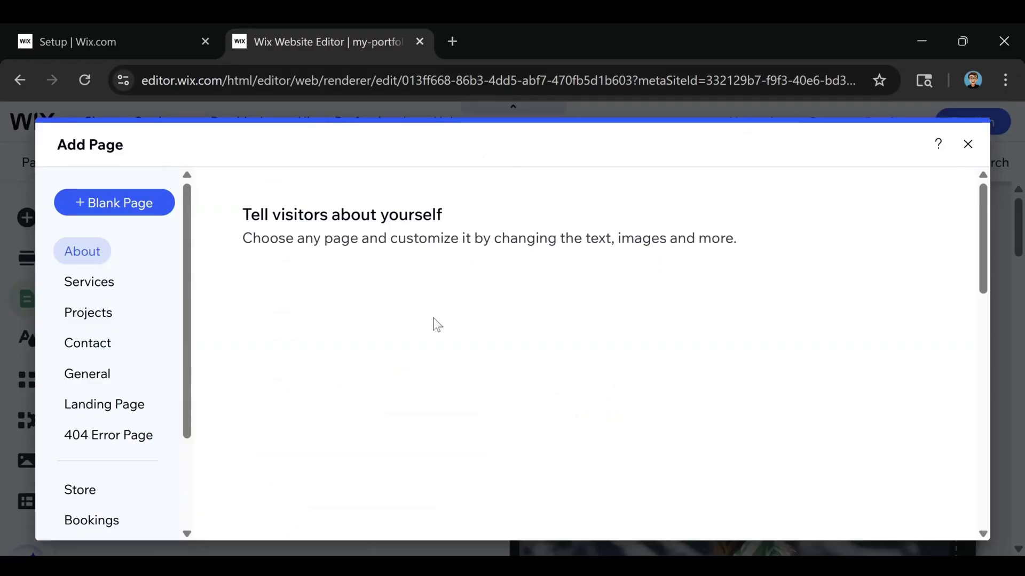
{"action": "scroll", "coordinate": [552, 296], "scroll_direction": "down", "scroll_amount": 5}
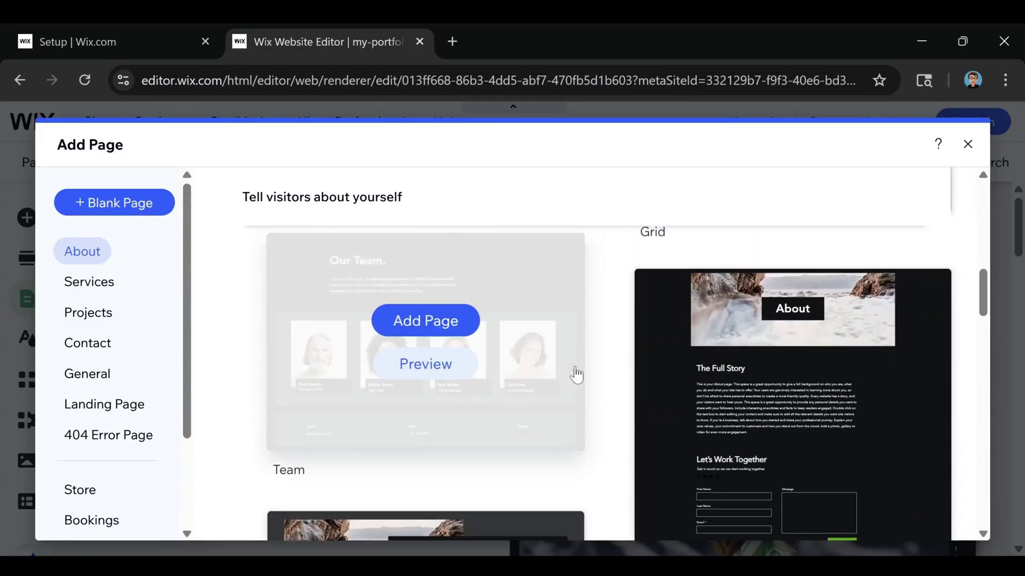
{"action": "scroll", "coordinate": [576, 375], "scroll_direction": "up", "scroll_amount": 5}
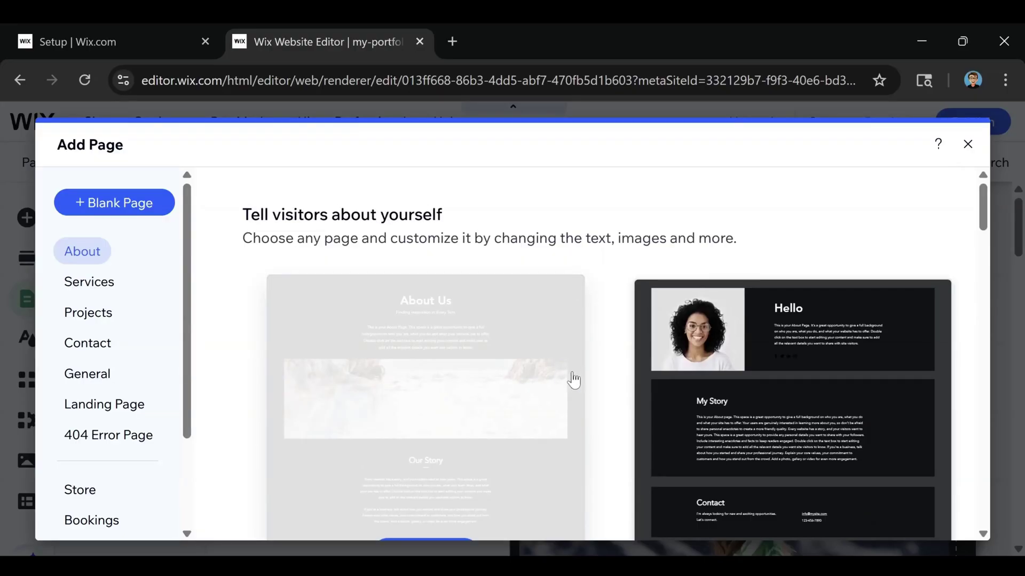
{"action": "scroll", "coordinate": [104, 296], "scroll_direction": "down", "scroll_amount": 2}
{"action": "scroll", "coordinate": [94, 278], "scroll_direction": "up", "scroll_amount": 2}
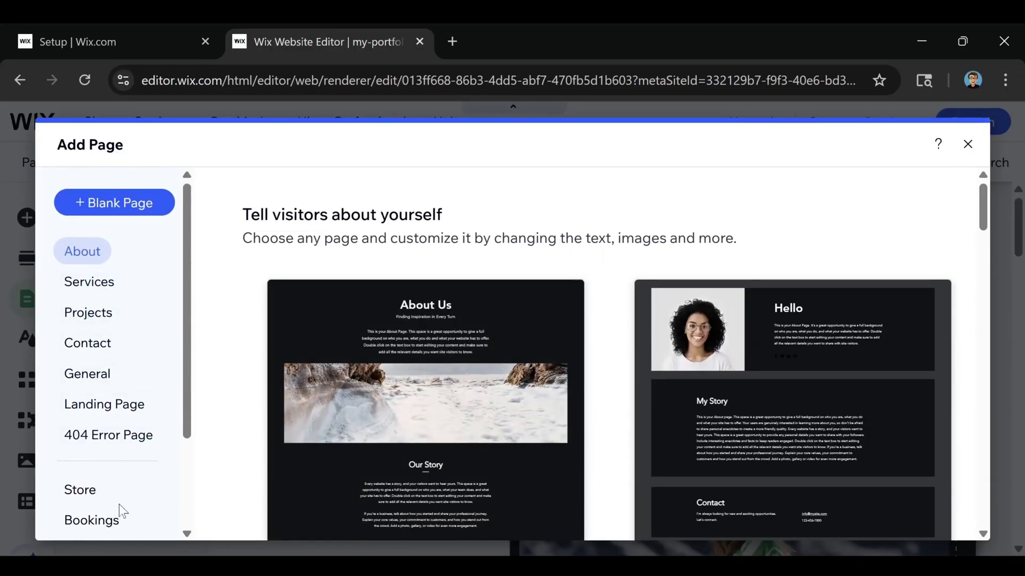
{"action": "left_click", "coordinate": [968, 144]}
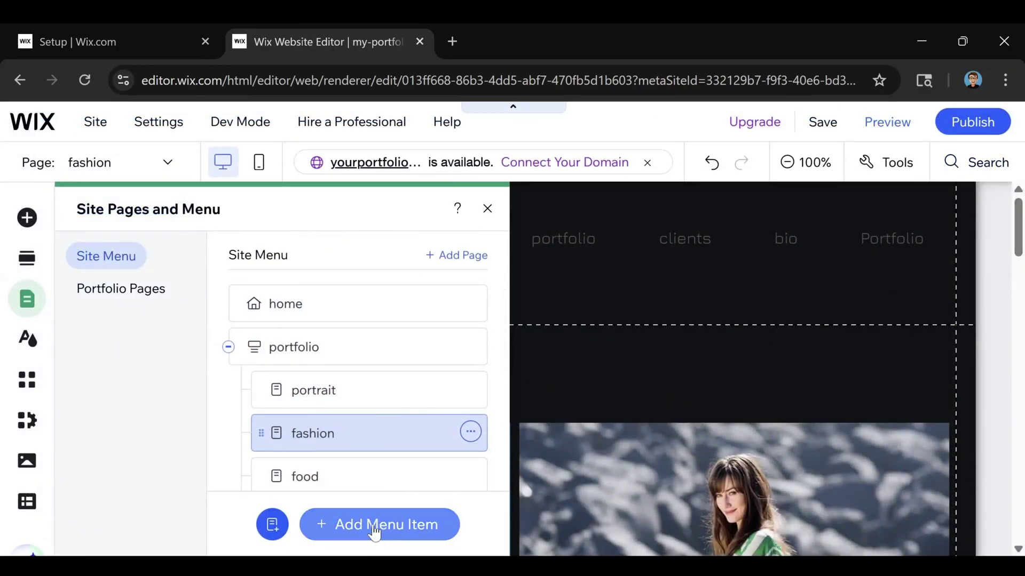
- Check which item types can be added to the site menu, and close the page list
{"action": "left_click", "coordinate": [353, 534]}
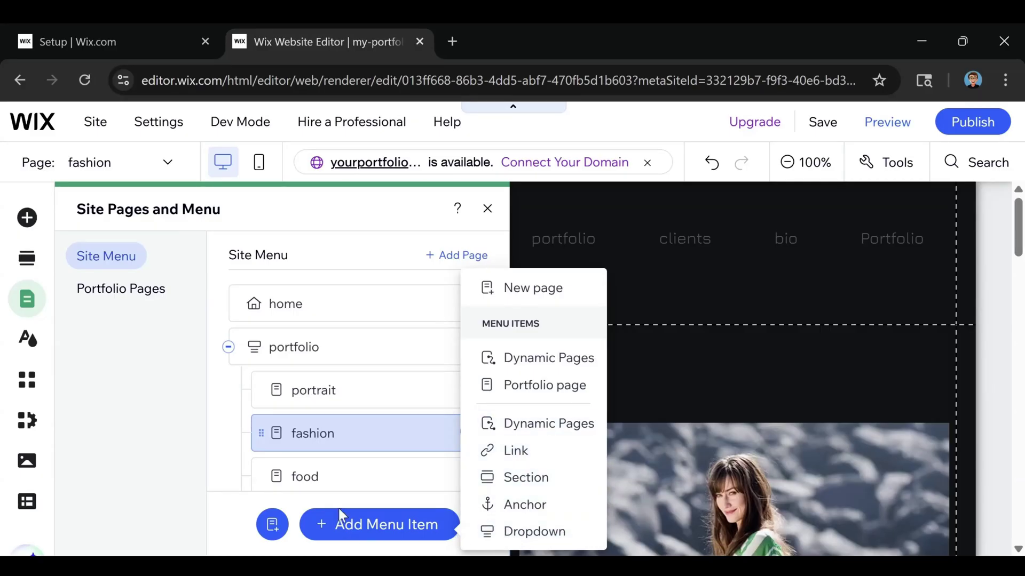
{"action": "left_click", "coordinate": [361, 430]}
{"action": "left_click", "coordinate": [487, 208]}
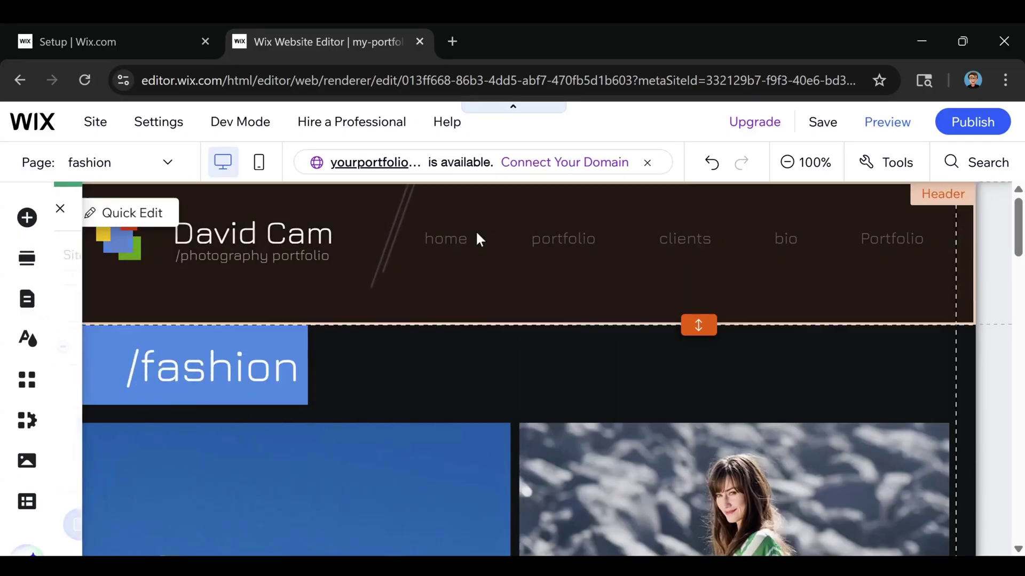
- Zoom the browser out two levels and open the theme choices in the site design settings
{"action": "left_click", "coordinate": [25, 344]}
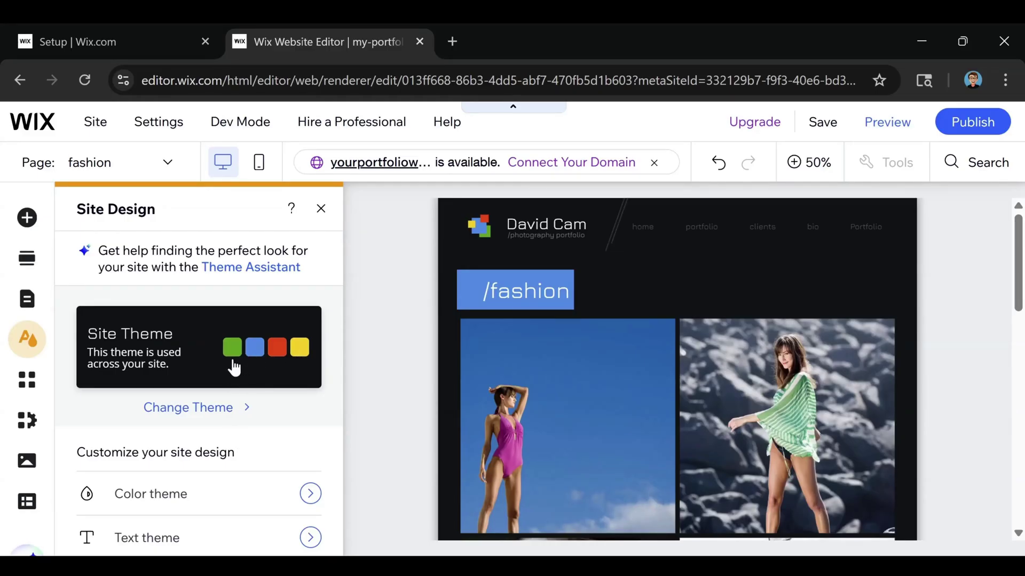
{"action": "key", "text": "ctrl+minus"}
{"action": "key", "text": "ctrl+minus"}
{"action": "left_click", "coordinate": [161, 349]}
{"action": "scroll", "coordinate": [167, 302], "scroll_direction": "down", "scroll_amount": 1}
{"action": "scroll", "coordinate": [167, 303], "scroll_direction": "up", "scroll_amount": 1}
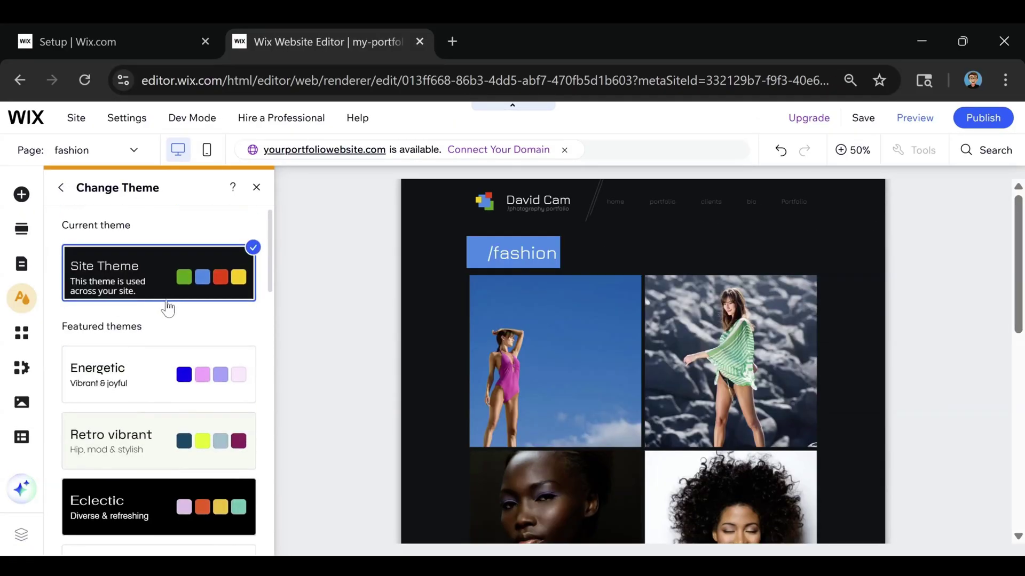
- Try the Energetic, Retro vibrant, Eclectic, Dynamic, Technical and Nostalgic themes on the site
{"action": "left_click", "coordinate": [148, 367]}
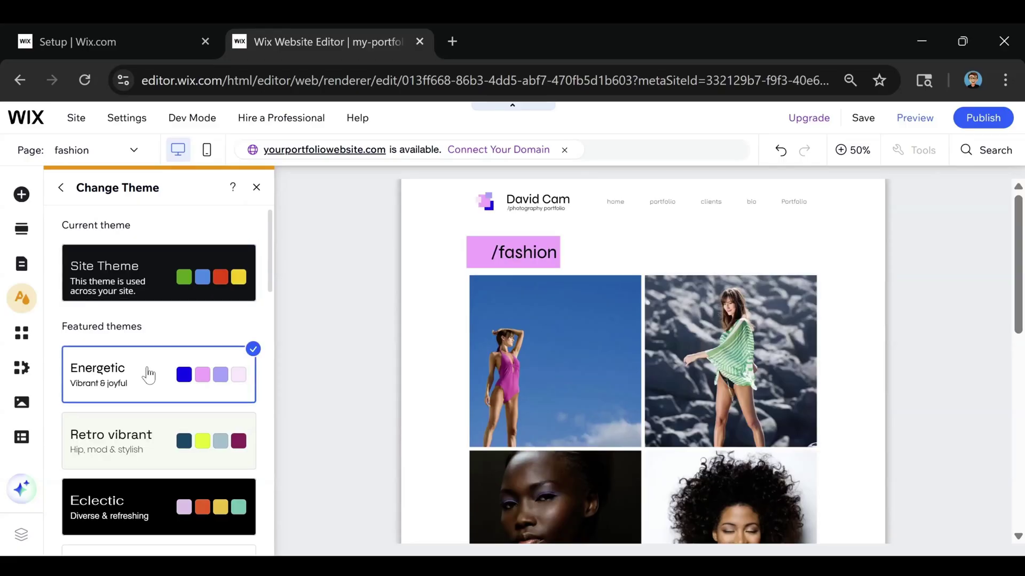
{"action": "left_click", "coordinate": [151, 451]}
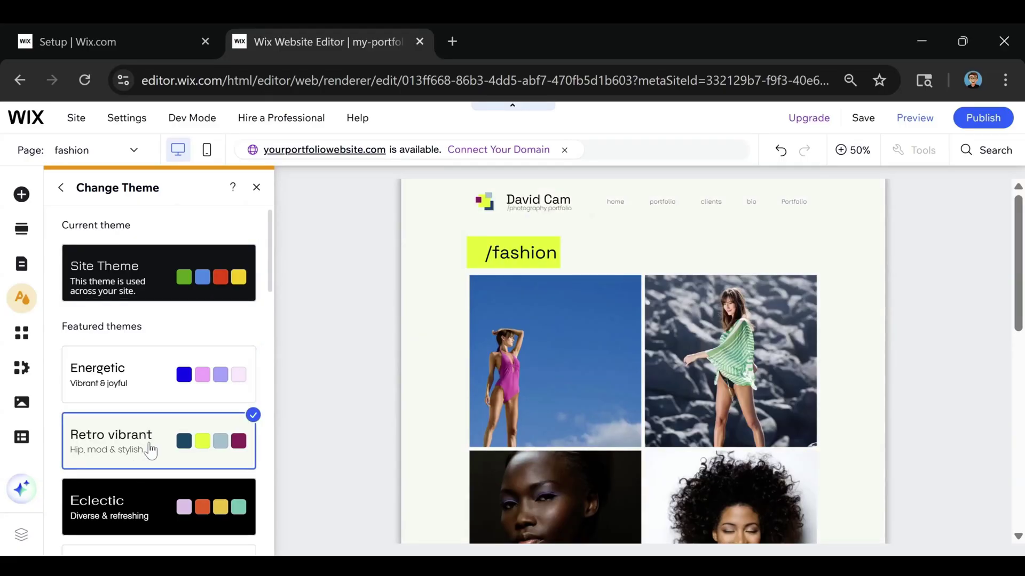
{"action": "scroll", "coordinate": [144, 434], "scroll_direction": "down", "scroll_amount": 3}
{"action": "left_click", "coordinate": [144, 434]}
{"action": "left_click", "coordinate": [148, 479]}
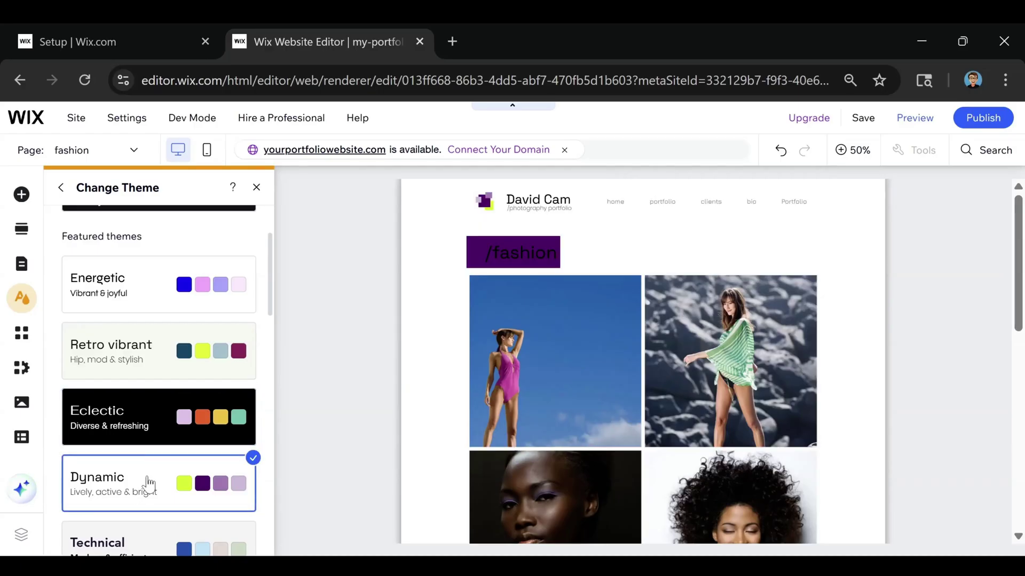
{"action": "scroll", "coordinate": [144, 475], "scroll_direction": "down", "scroll_amount": 3}
{"action": "left_click", "coordinate": [153, 373]}
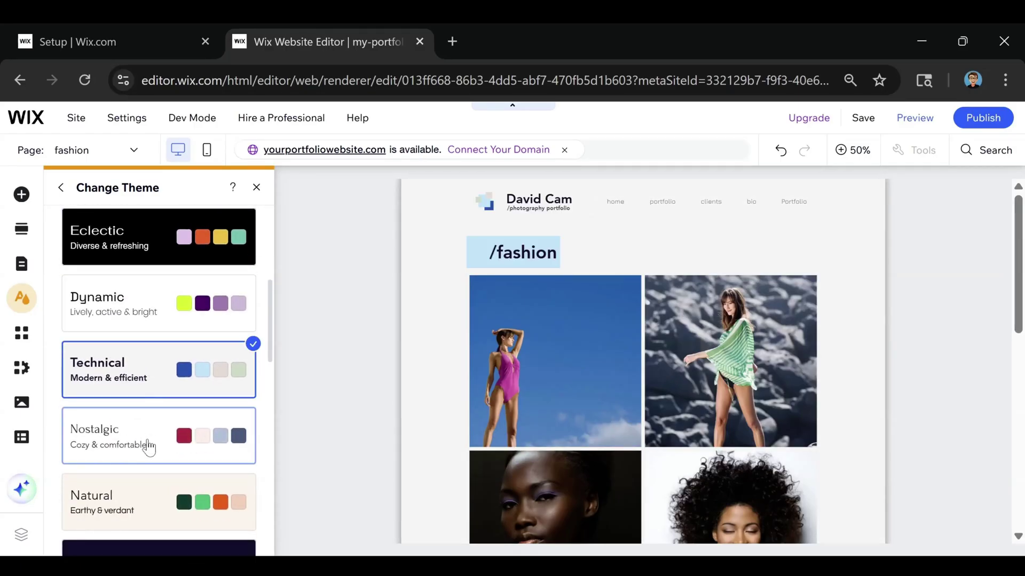
{"action": "left_click", "coordinate": [149, 447]}
- Apply the dark navy featured theme listed below Natural to the site
{"action": "scroll", "coordinate": [147, 442], "scroll_direction": "down", "scroll_amount": 1}
{"action": "scroll", "coordinate": [148, 443], "scroll_direction": "up", "scroll_amount": 10}
{"action": "left_click", "coordinate": [146, 438]}
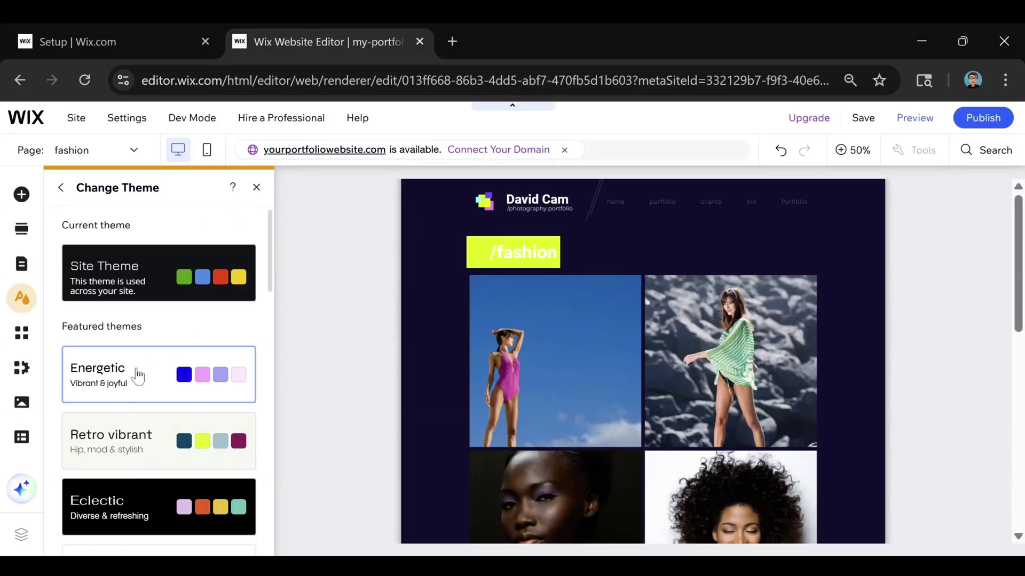
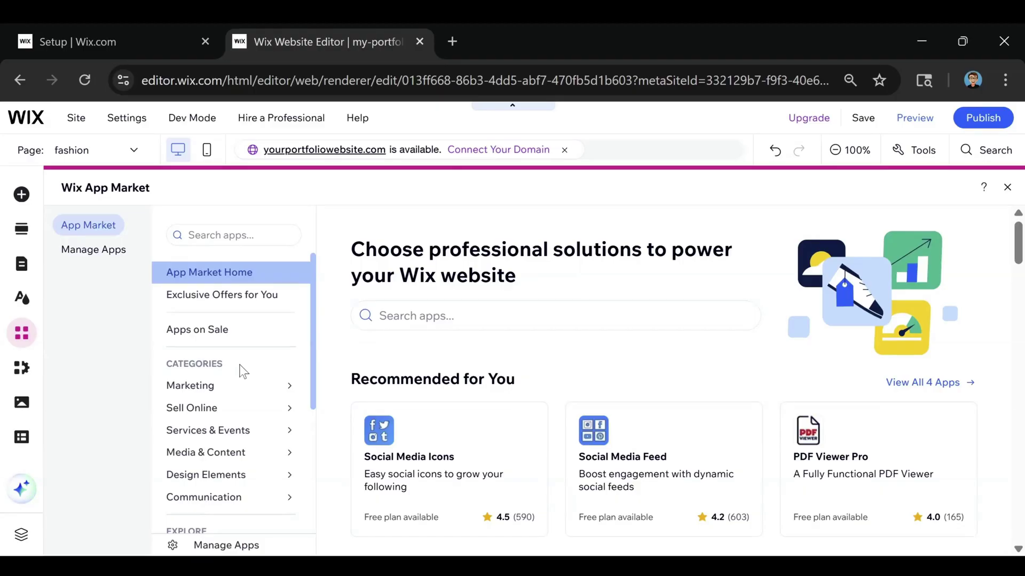
- Browse the Wix App Market home page through the recommended apps, the apps on sale and the trending apps
{"action": "scroll", "coordinate": [529, 366], "scroll_direction": "down", "scroll_amount": 3}
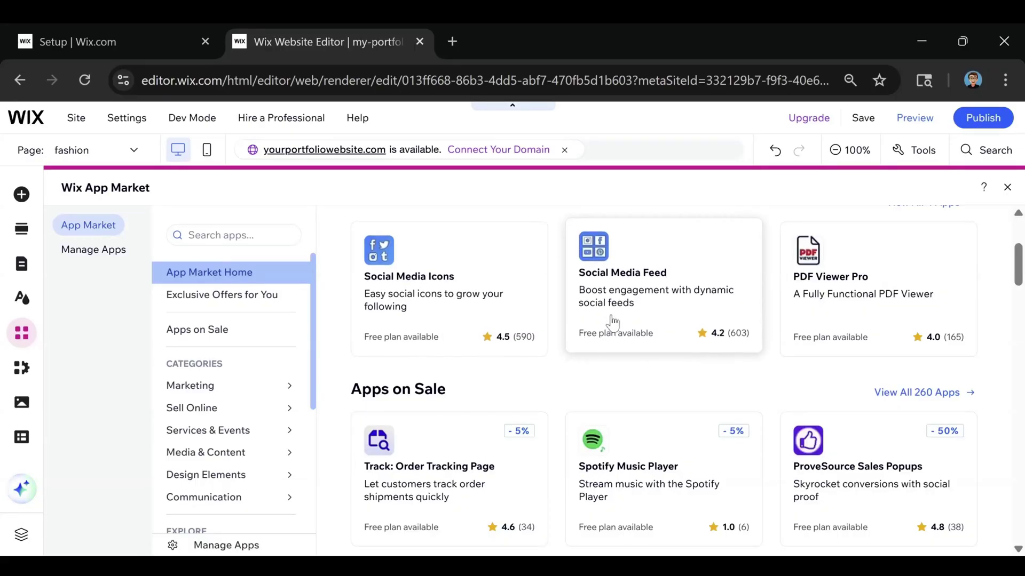
{"action": "scroll", "coordinate": [694, 320], "scroll_direction": "down", "scroll_amount": 3}
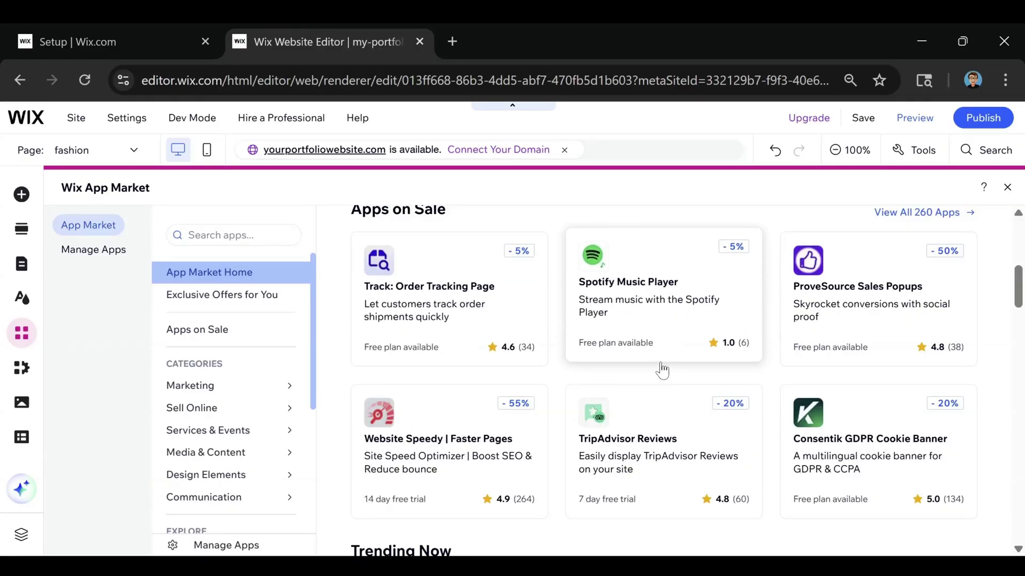
{"action": "scroll", "coordinate": [662, 370], "scroll_direction": "down", "scroll_amount": 5}
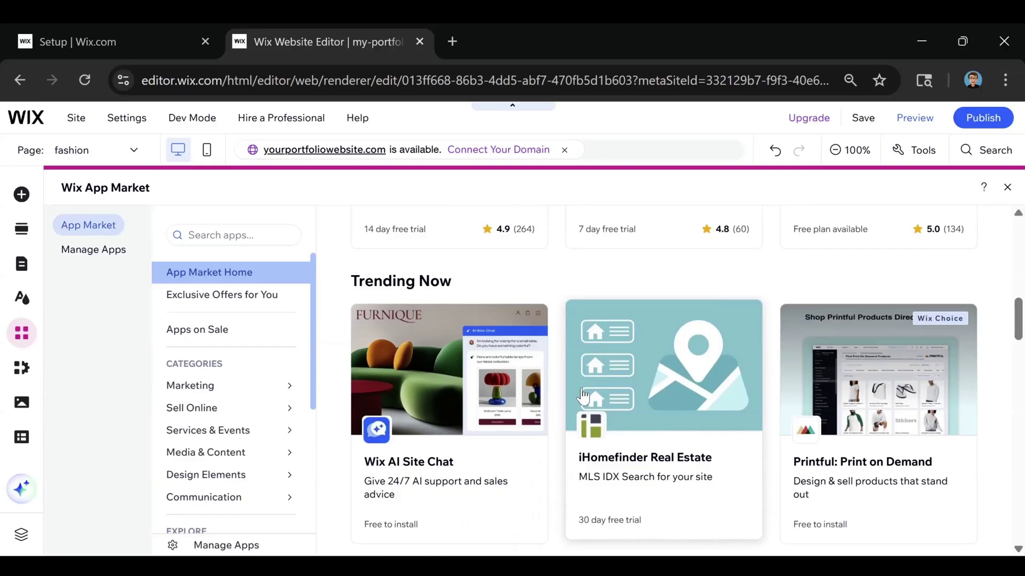
{"action": "scroll", "coordinate": [694, 403], "scroll_direction": "up", "scroll_amount": 5}
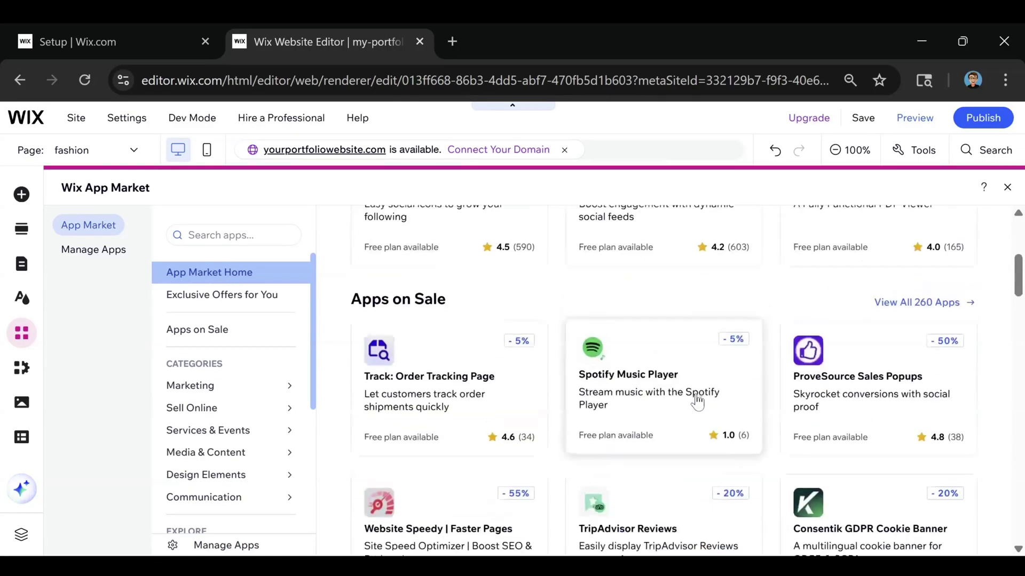
{"action": "scroll", "coordinate": [692, 405], "scroll_direction": "up", "scroll_amount": 5}
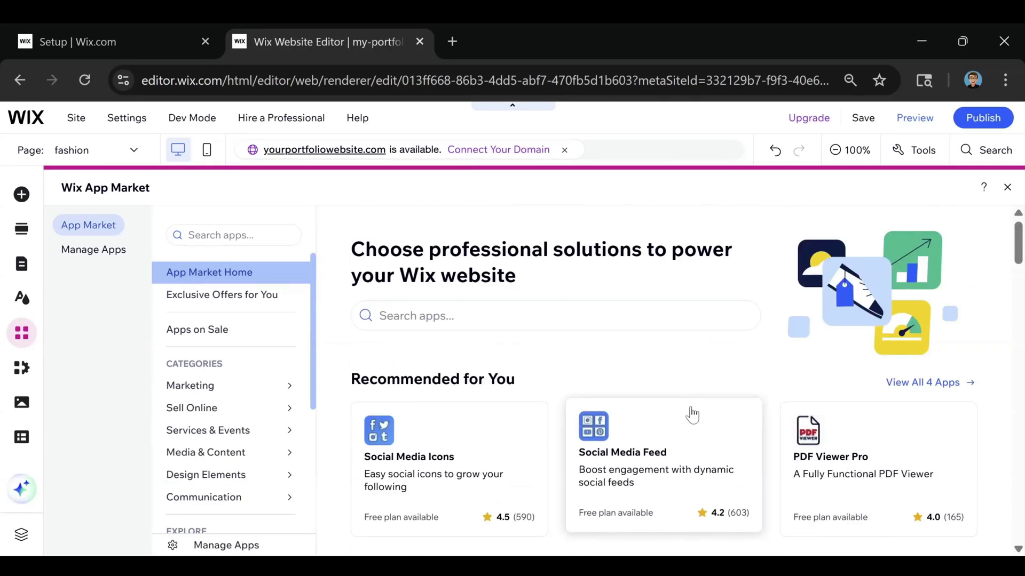
{"action": "scroll", "coordinate": [640, 414], "scroll_direction": "down", "scroll_amount": 5}
{"action": "scroll", "coordinate": [642, 259], "scroll_direction": "up", "scroll_amount": 5}
- Examine the App Market's trending search topics, the Marketing, Sell Online and Media & Content categories, and the Wix Business Solutions apps
{"action": "left_click", "coordinate": [427, 316]}
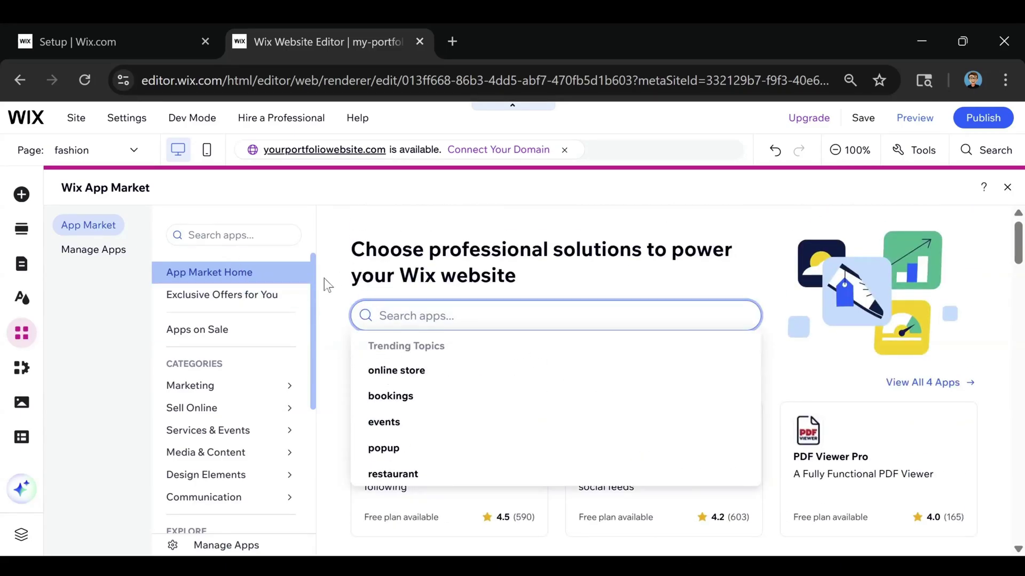
{"action": "mouse_move", "coordinate": [202, 389]}
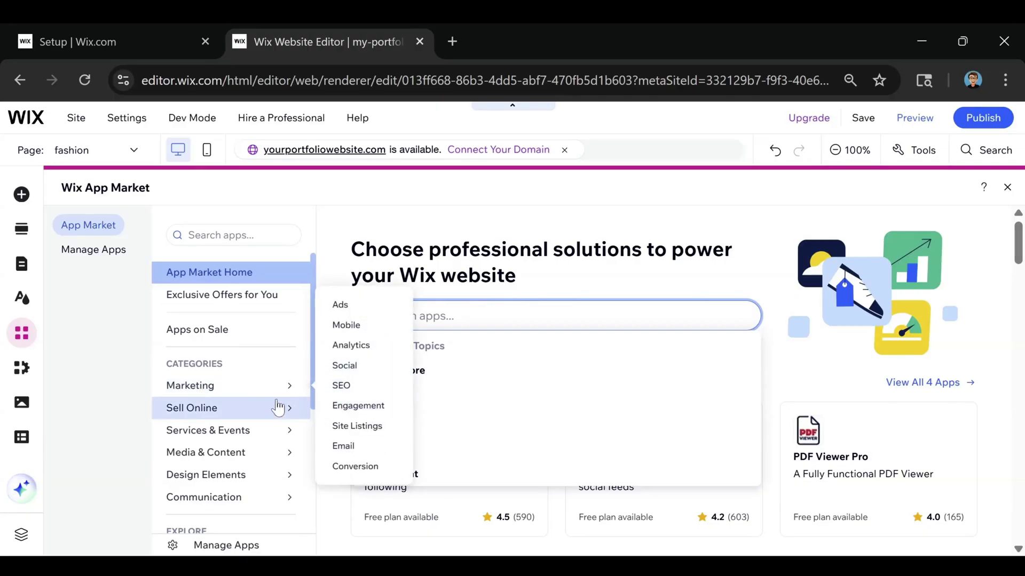
{"action": "mouse_move", "coordinate": [223, 419]}
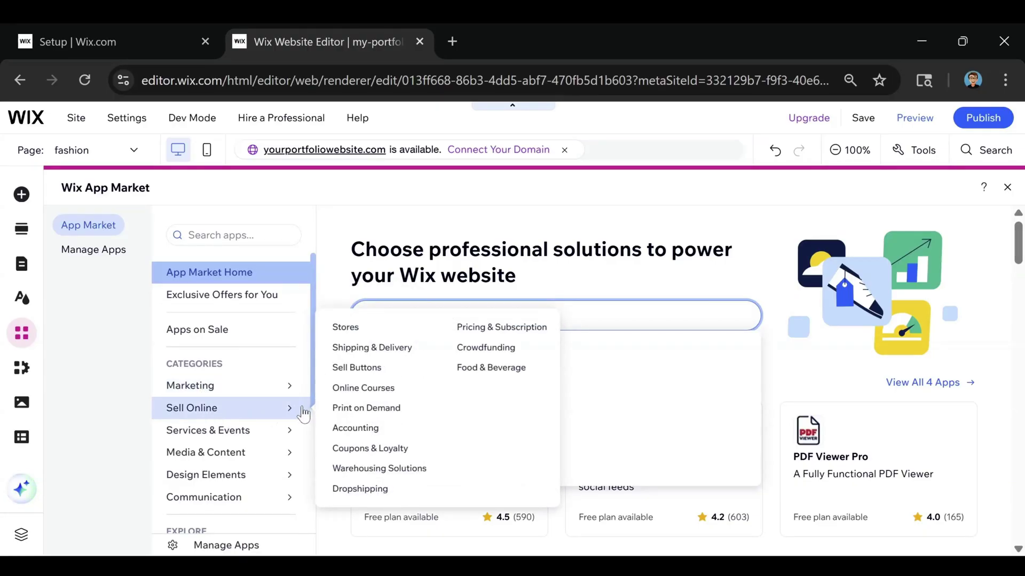
{"action": "mouse_move", "coordinate": [207, 462]}
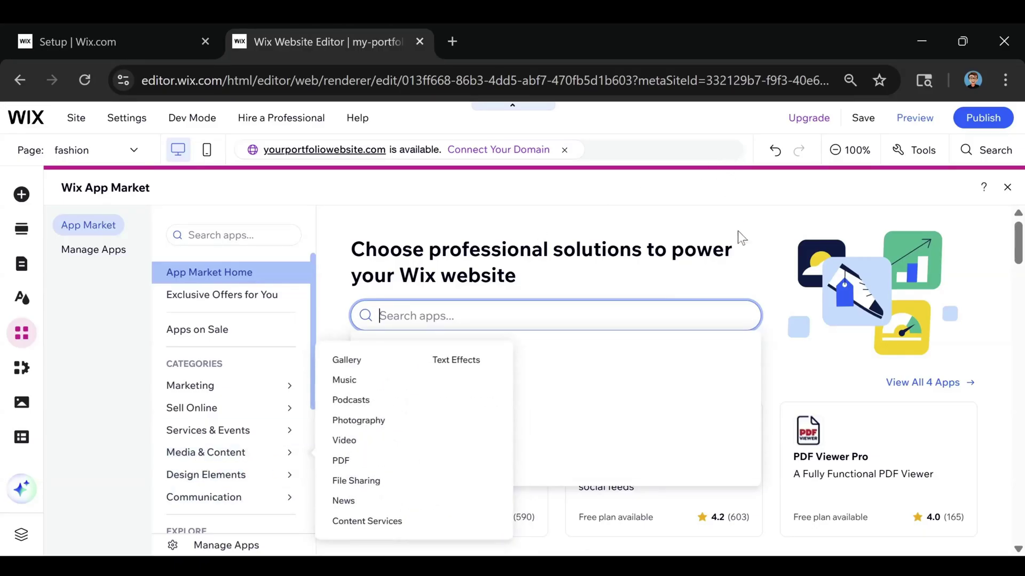
{"action": "scroll", "coordinate": [720, 264], "scroll_direction": "down", "scroll_amount": 2}
{"action": "scroll", "coordinate": [770, 354], "scroll_direction": "down", "scroll_amount": 5}
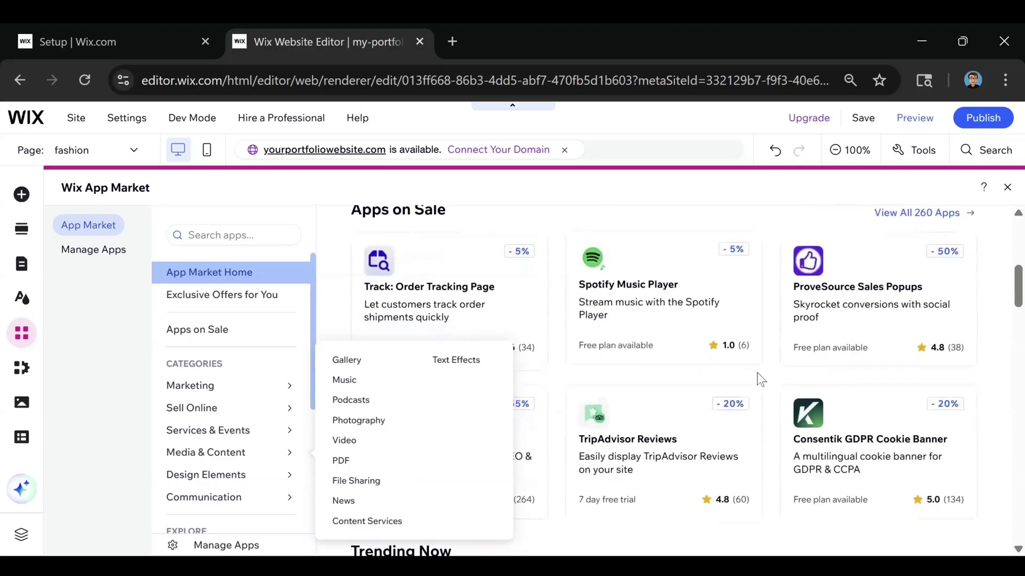
{"action": "scroll", "coordinate": [550, 373], "scroll_direction": "down", "scroll_amount": 12}
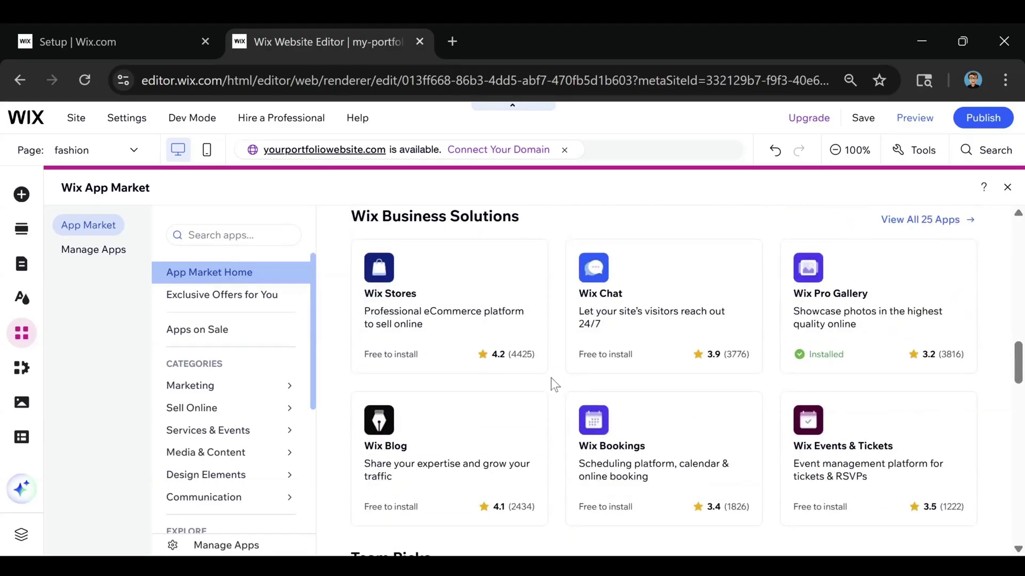
- View the Wix Chat app's detail page in the App Market
{"action": "left_click", "coordinate": [663, 280]}
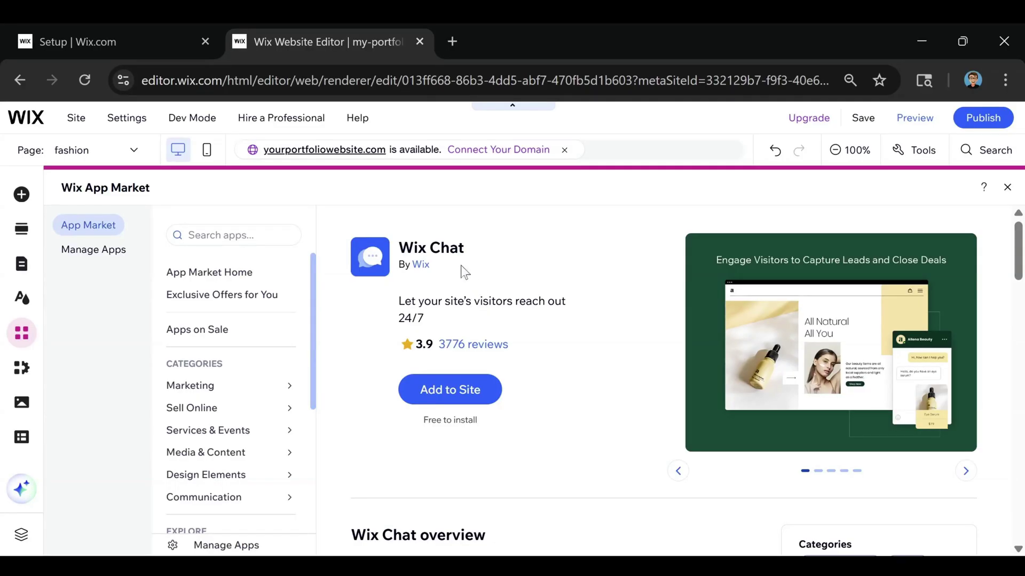
- Open the site's SEO Setup Checklist from the site settings and start its introductory questions
{"action": "mouse_move", "coordinate": [123, 128]}
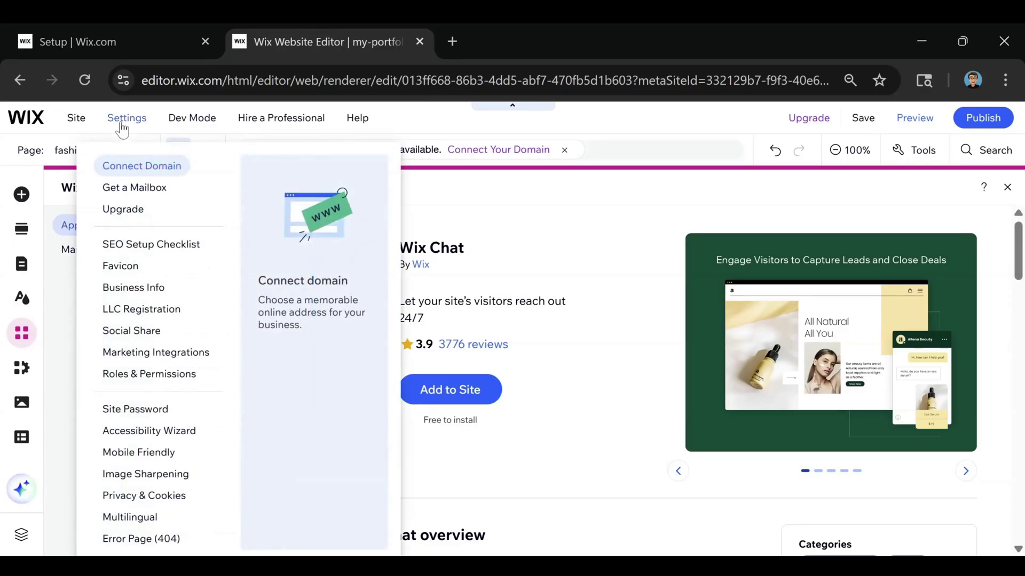
{"action": "left_click", "coordinate": [142, 246]}
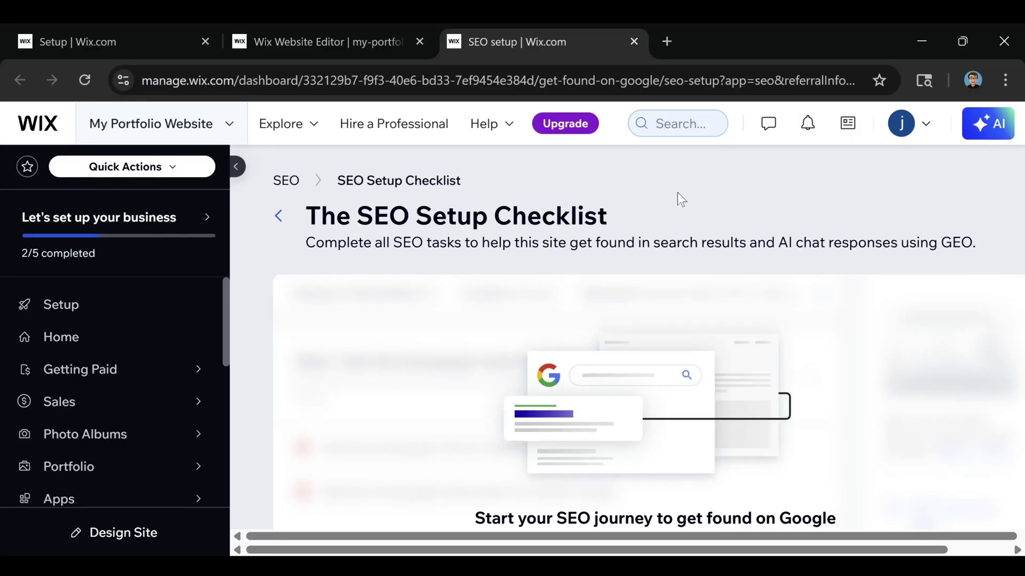
{"action": "scroll", "coordinate": [652, 160], "scroll_direction": "down", "scroll_amount": 5}
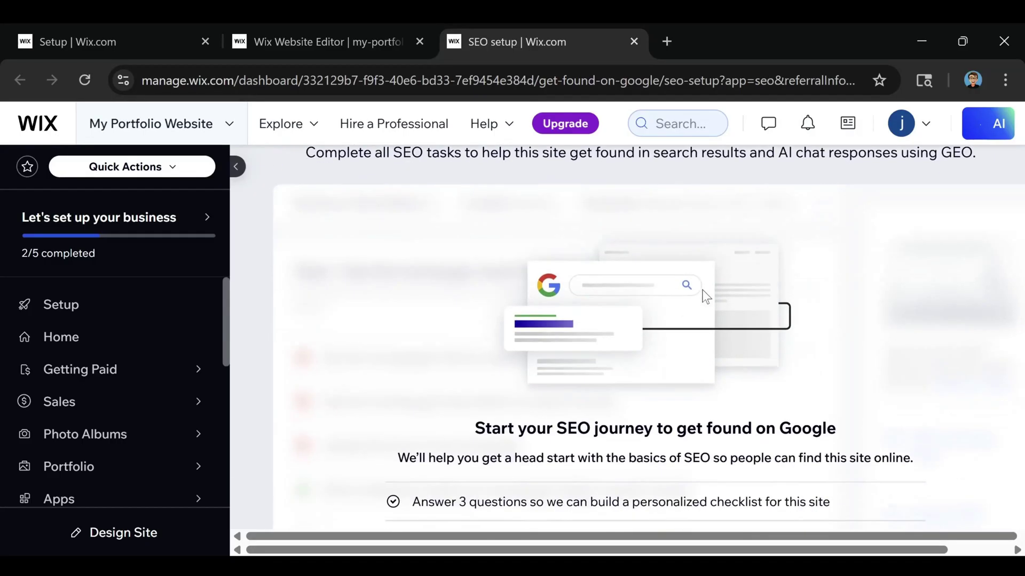
{"action": "scroll", "coordinate": [843, 272], "scroll_direction": "down", "scroll_amount": 2}
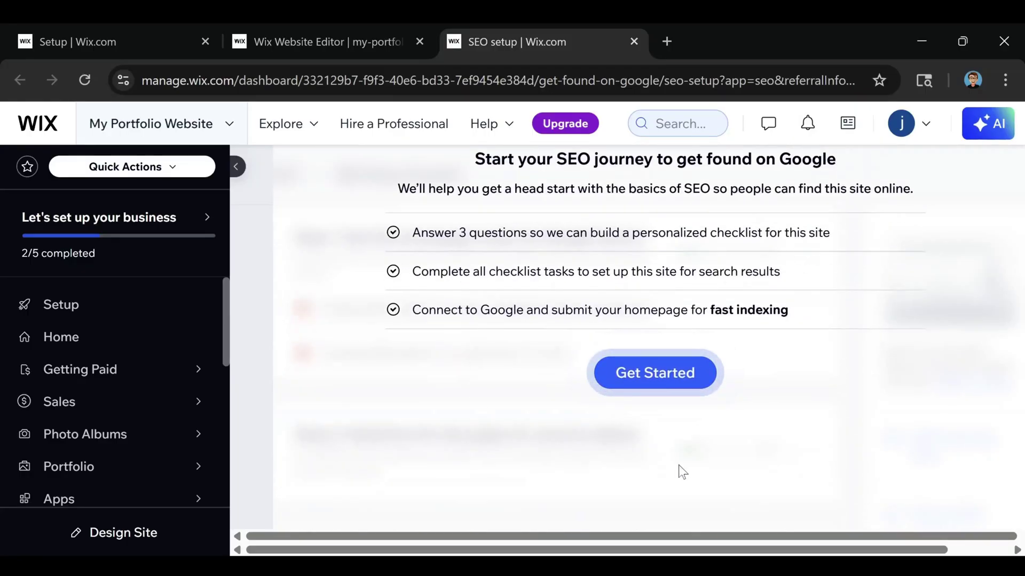
{"action": "left_click", "coordinate": [685, 385]}
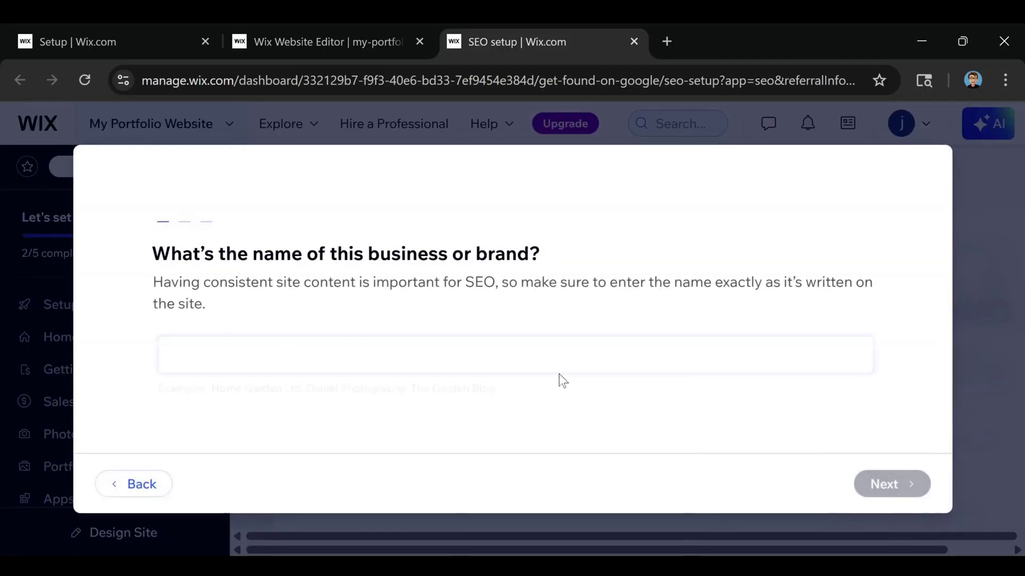
- Enter My Portfolio Website as the business name and specify that it serves customers nationwide, worldwide or only online
{"action": "type", "text": "My Portfolio Website"}
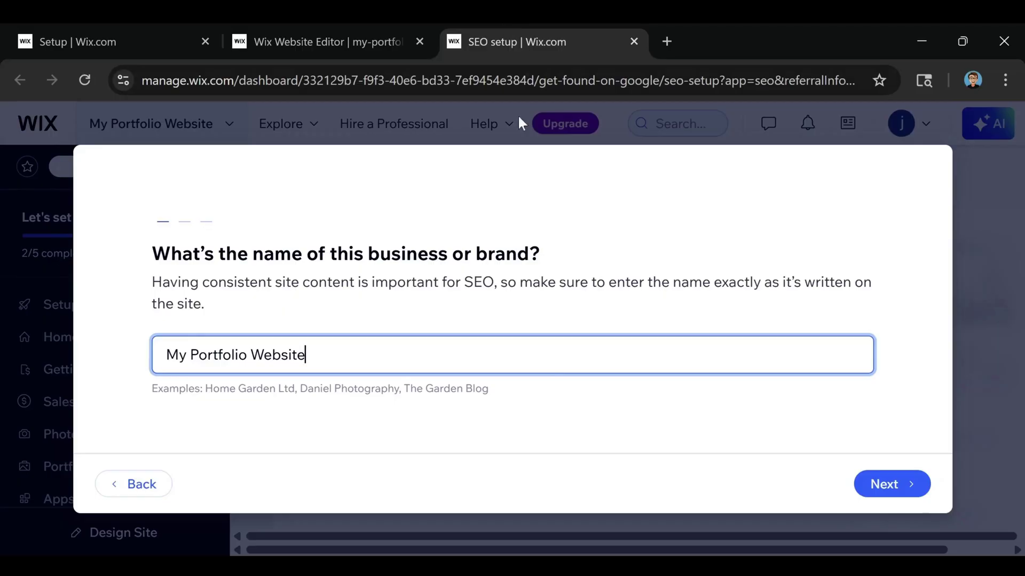
{"action": "left_click", "coordinate": [906, 497]}
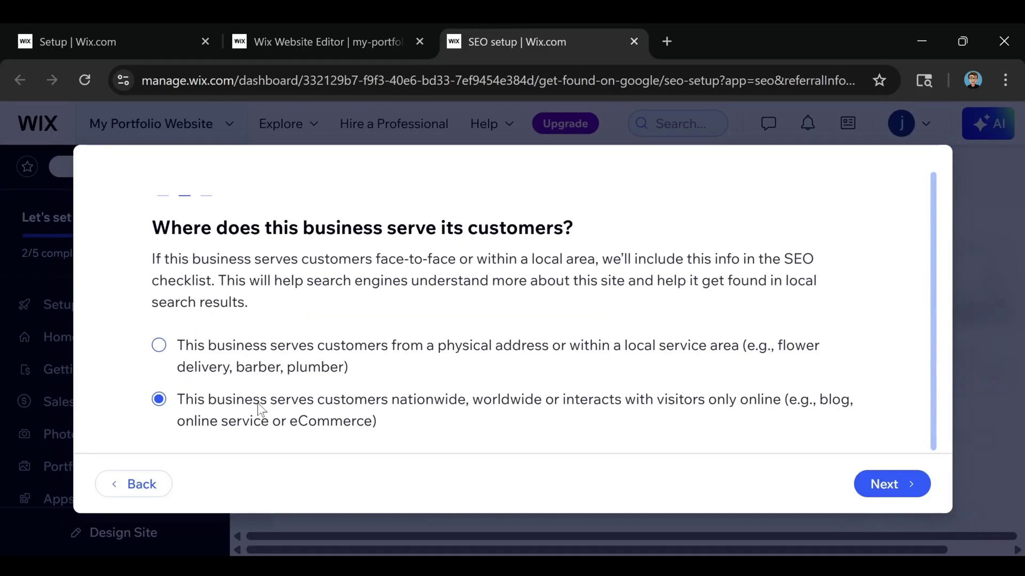
{"action": "left_click", "coordinate": [878, 484]}
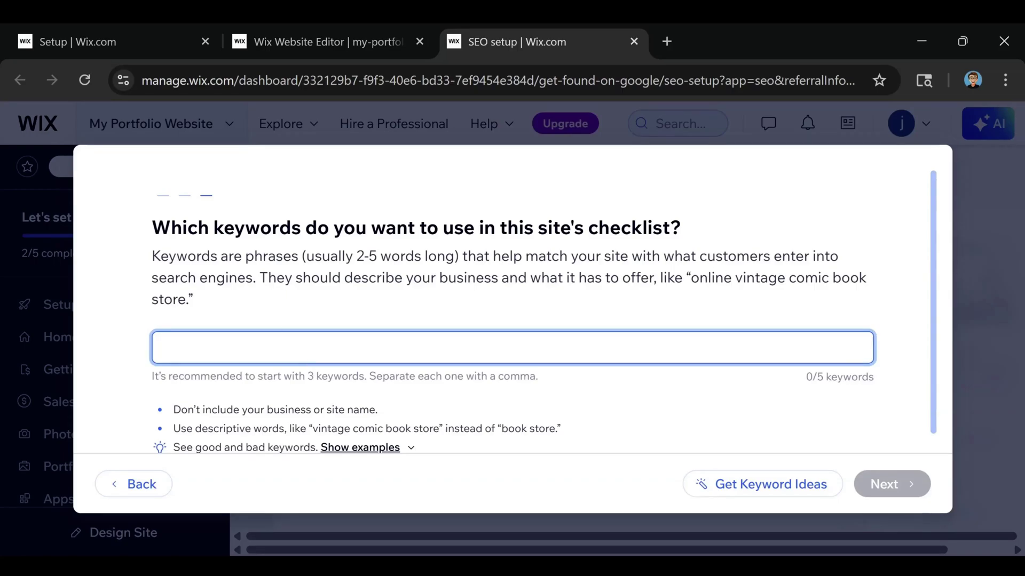
- Add "artist portfolio" as the checklist keyword and finish the SEO questions
{"action": "type", "text": "artist portfolio"}
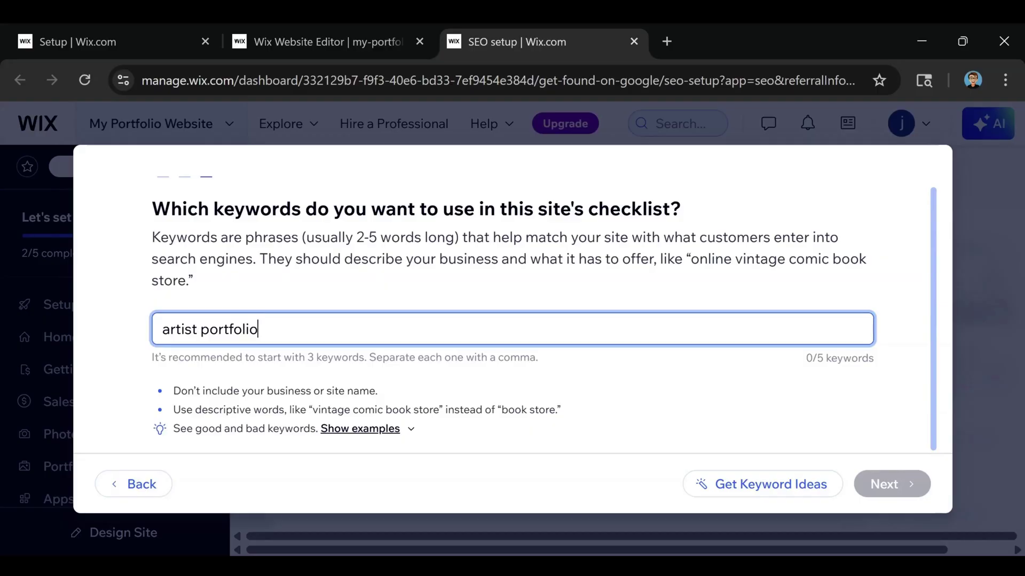
{"action": "key", "text": "Return"}
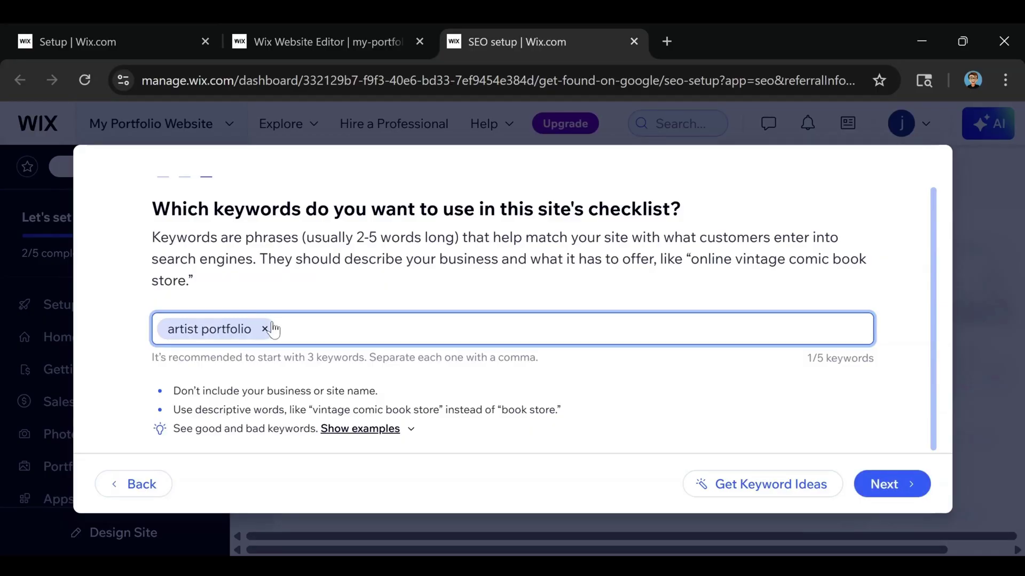
{"action": "left_click", "coordinate": [887, 484]}
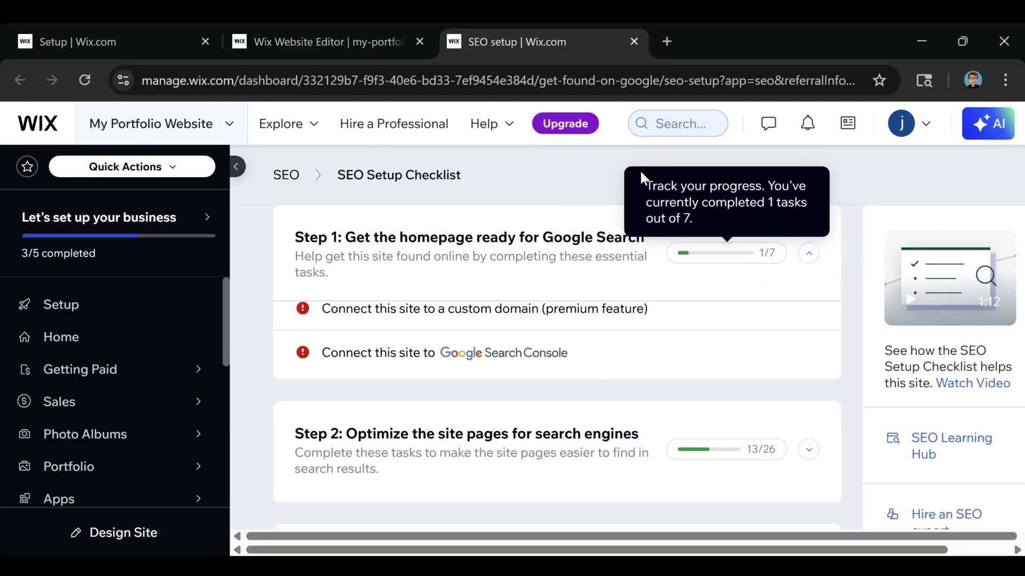
- Examine the Step 1 tasks for getting the homepage ready for Google Search in the SEO Setup Checklist
{"action": "left_click", "coordinate": [549, 218]}
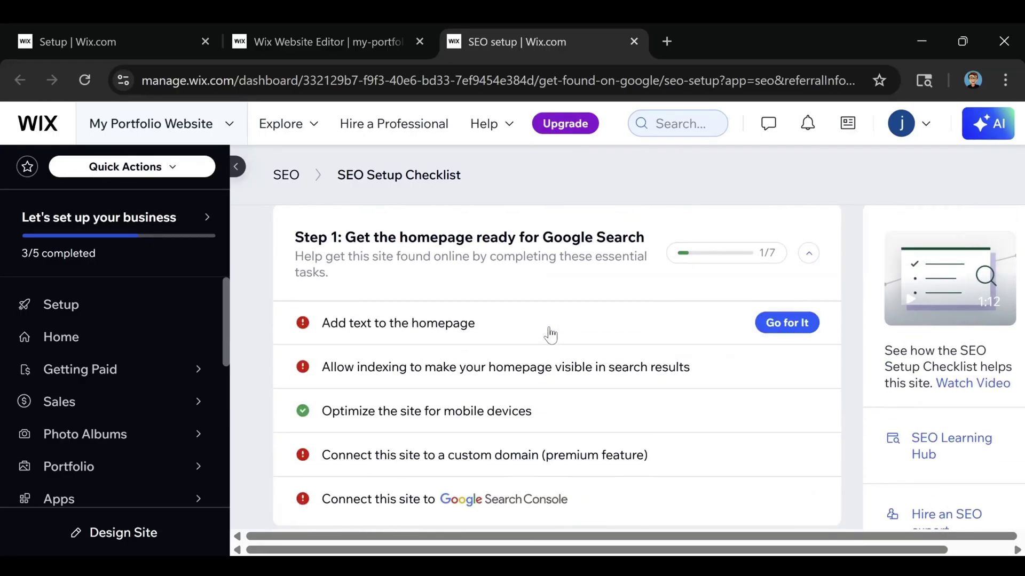
{"action": "scroll", "coordinate": [549, 335], "scroll_direction": "up", "scroll_amount": 2}
{"action": "scroll", "coordinate": [613, 345], "scroll_direction": "down", "scroll_amount": 2}
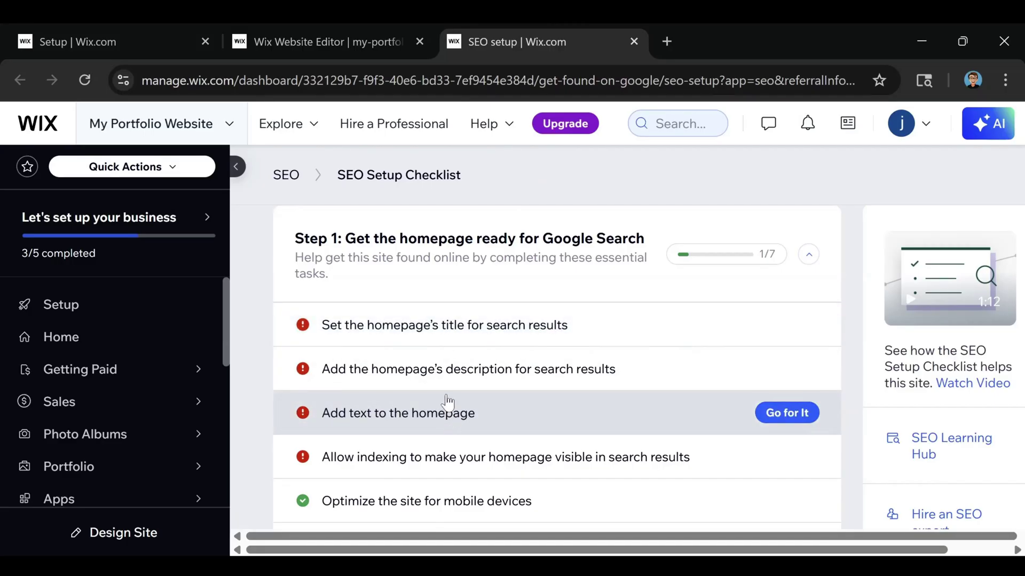
{"action": "scroll", "coordinate": [354, 422], "scroll_direction": "down", "scroll_amount": 2}
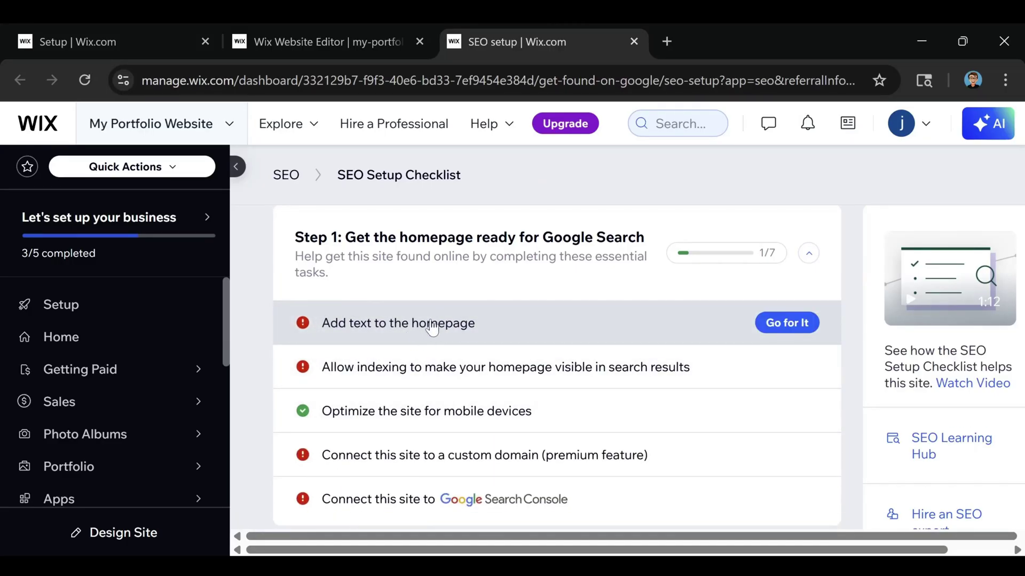
{"action": "scroll", "coordinate": [426, 329], "scroll_direction": "down", "scroll_amount": 4}
{"action": "scroll", "coordinate": [472, 442], "scroll_direction": "up", "scroll_amount": 4}
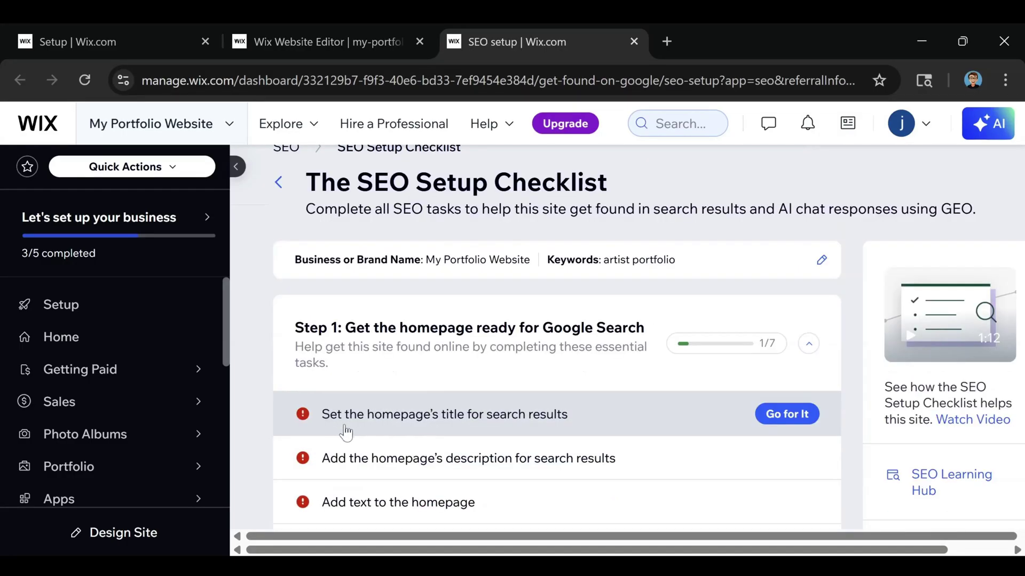
{"action": "scroll", "coordinate": [416, 418], "scroll_direction": "down", "scroll_amount": 4}
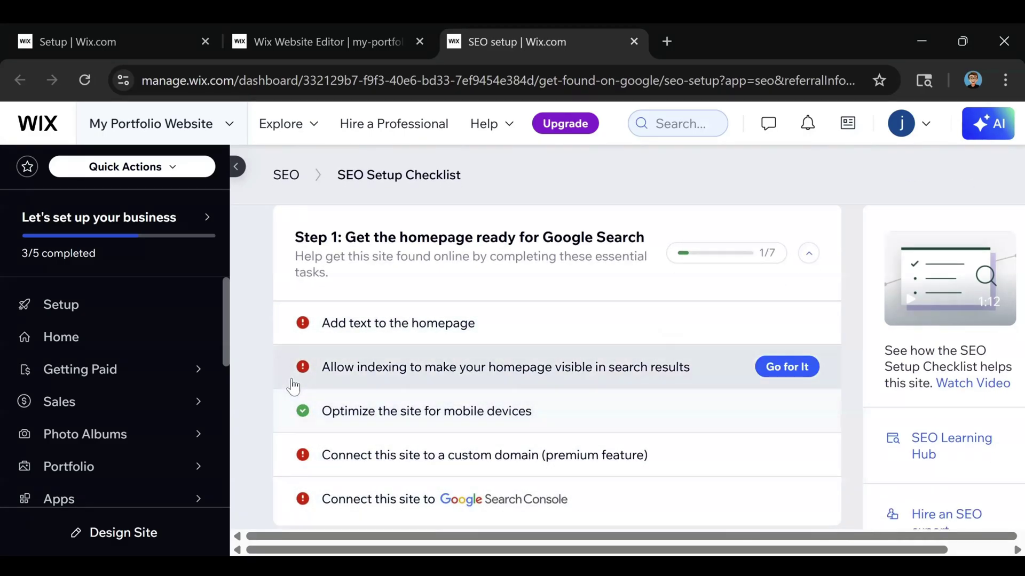
{"action": "mouse_move", "coordinate": [585, 444]}
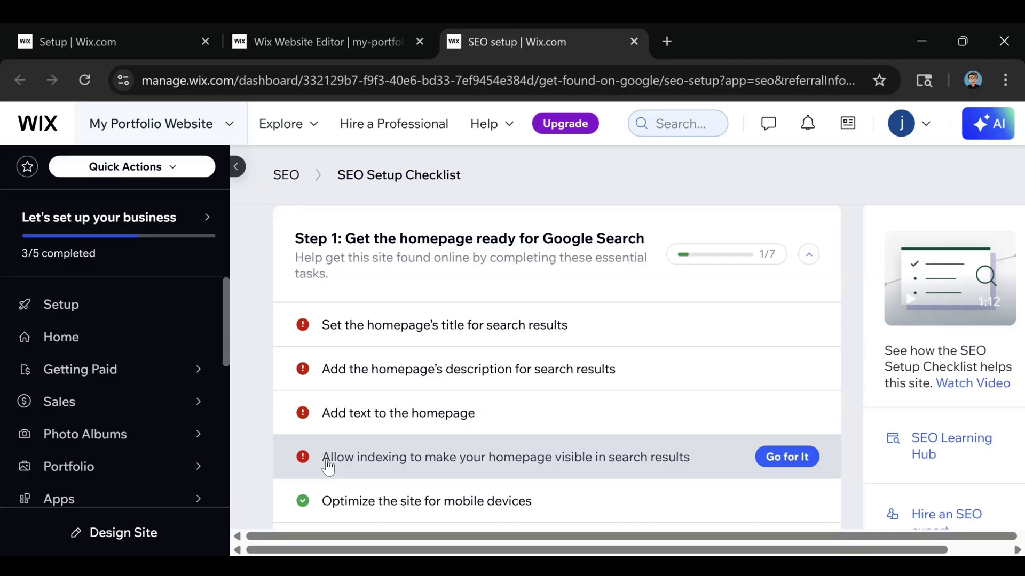
- Return to the website editor, publish the site and dismiss the publishing confirmation
{"action": "key", "text": "ctrl+Page_Up"}
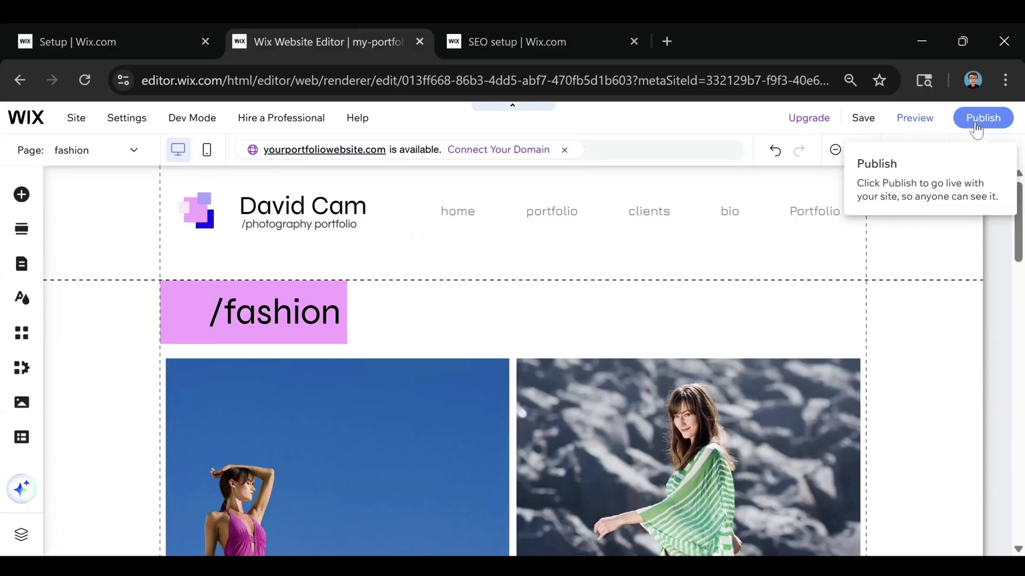
{"action": "left_click", "coordinate": [975, 126]}
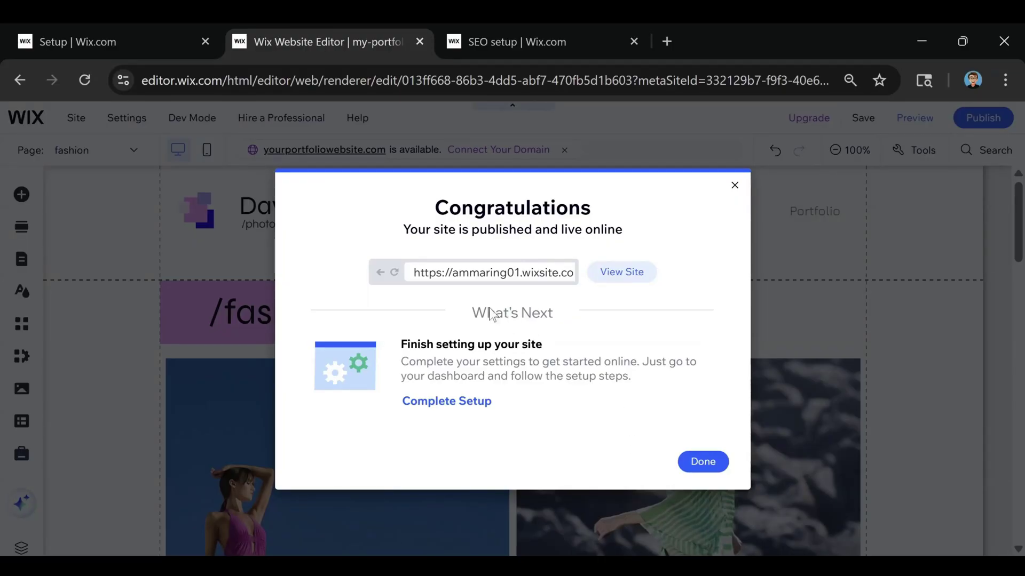
{"action": "left_click", "coordinate": [734, 185]}
- Preview the fashion page through its whole photo gallery and return to the editor
{"action": "left_click", "coordinate": [904, 118]}
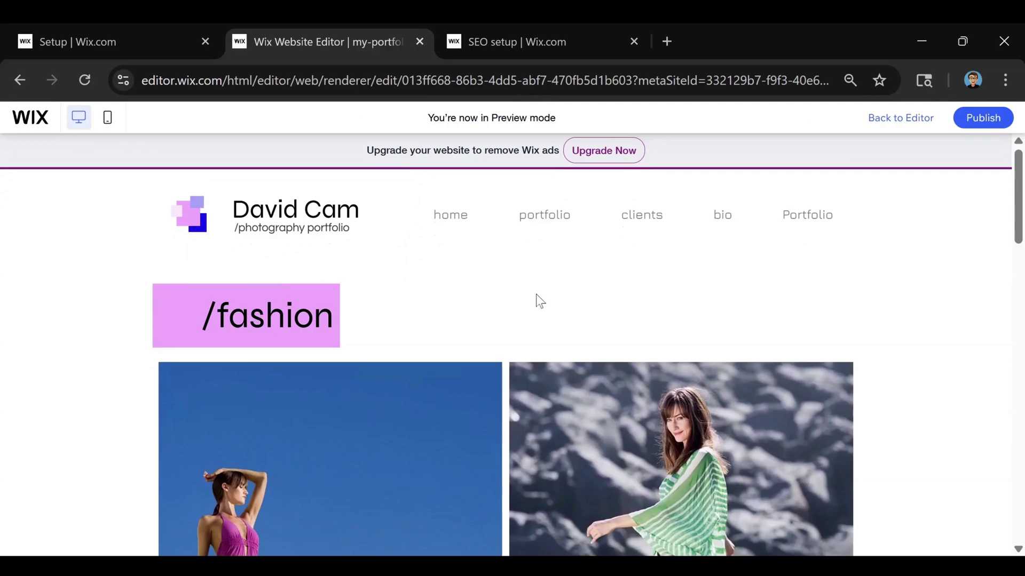
{"action": "scroll", "coordinate": [536, 296], "scroll_direction": "down", "scroll_amount": 2}
{"action": "scroll", "coordinate": [459, 320], "scroll_direction": "up", "scroll_amount": 2}
{"action": "scroll", "coordinate": [764, 303], "scroll_direction": "down", "scroll_amount": 3}
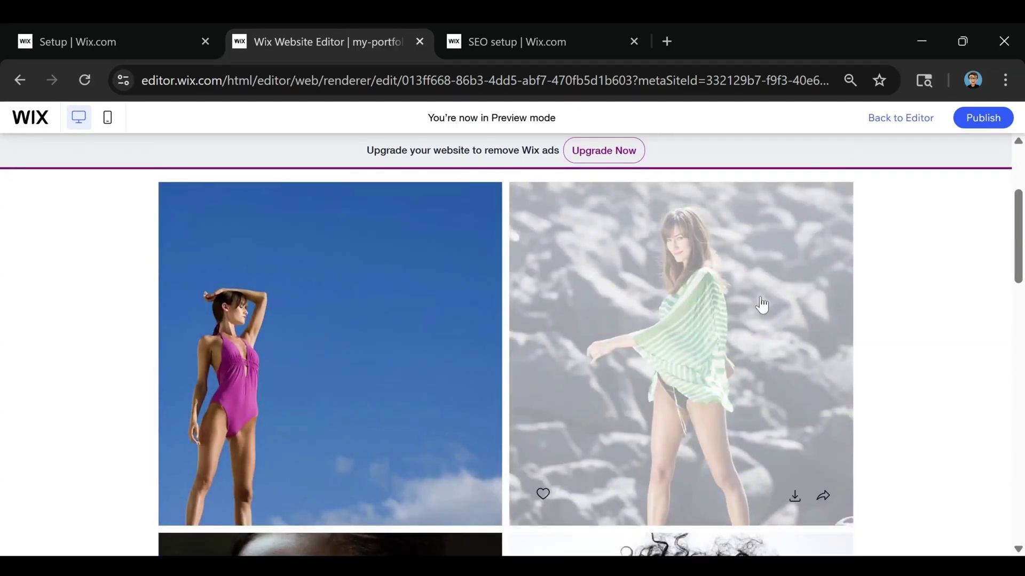
{"action": "scroll", "coordinate": [761, 305], "scroll_direction": "down", "scroll_amount": 20}
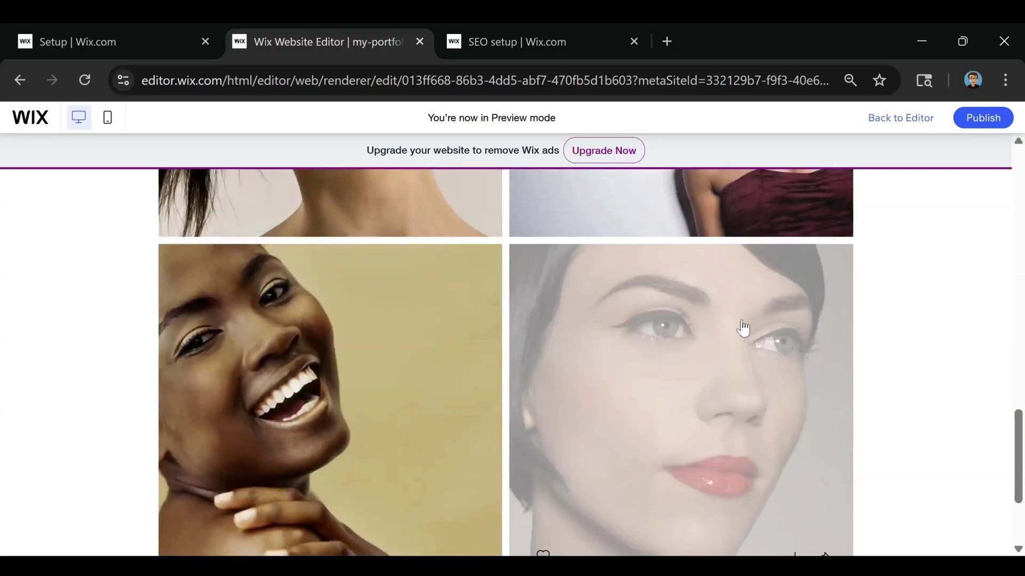
{"action": "scroll", "coordinate": [735, 340], "scroll_direction": "up", "scroll_amount": 20}
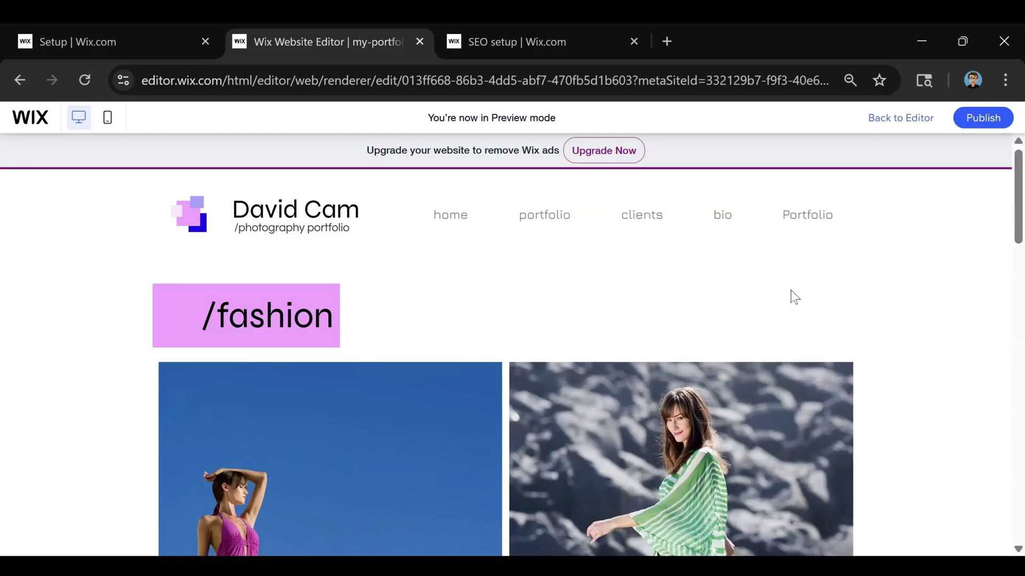
{"action": "left_click", "coordinate": [910, 124]}
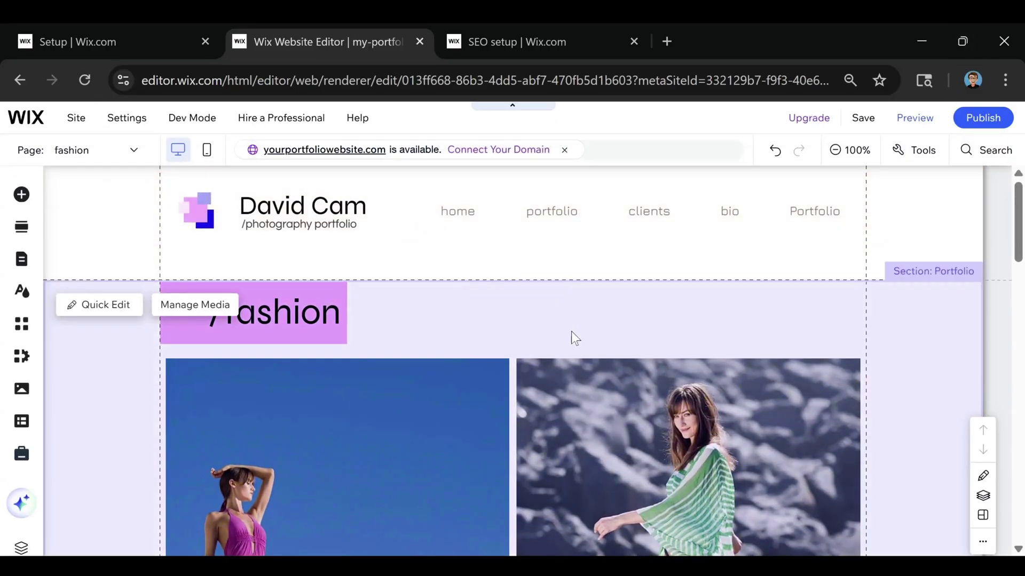